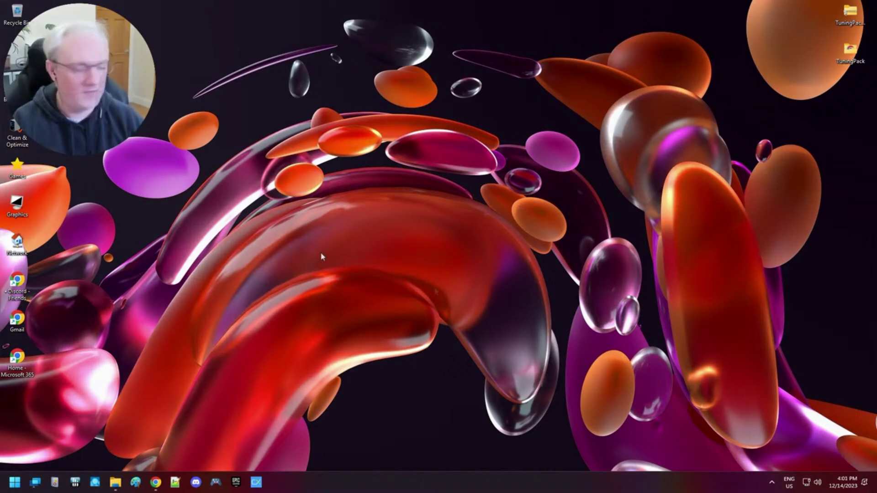
Step: Bring the PC Tuning Guide PDF to the front, showing page 63's GPU Drivers section
{"action": "left_click", "coordinate": [155, 482]}
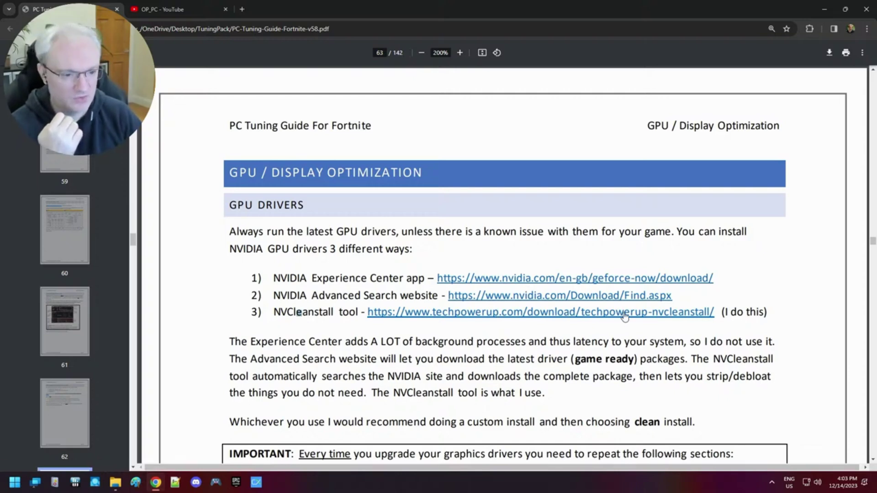
Step: Launch NVCleanstall_1.16.0.exe from the Desktop's Graphics folder
{"action": "left_click", "coordinate": [115, 483]}
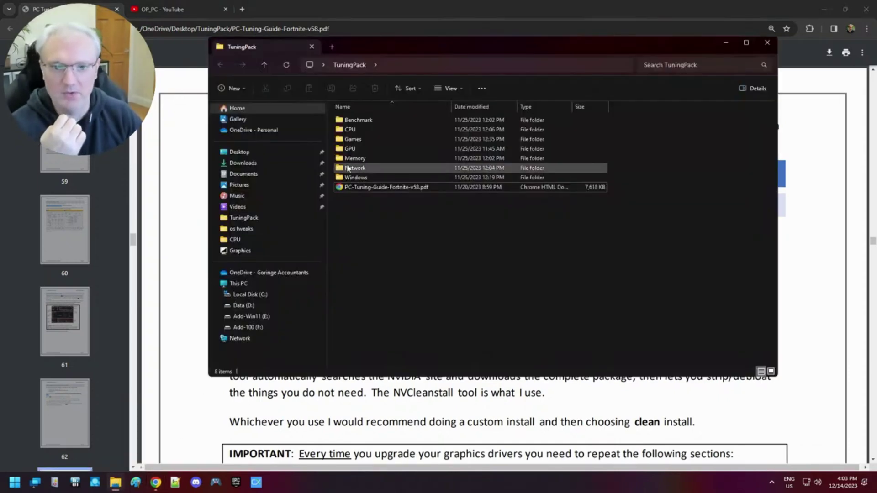
{"action": "left_click", "coordinate": [240, 250]}
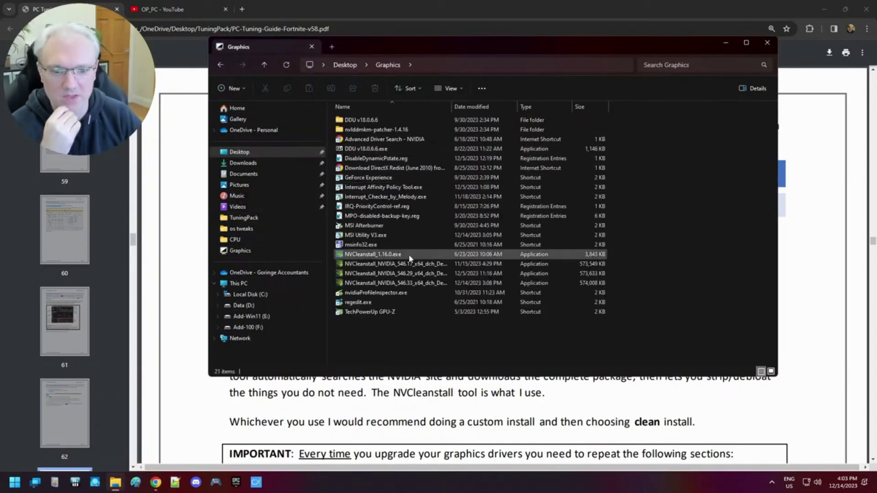
{"action": "left_click", "coordinate": [367, 255]}
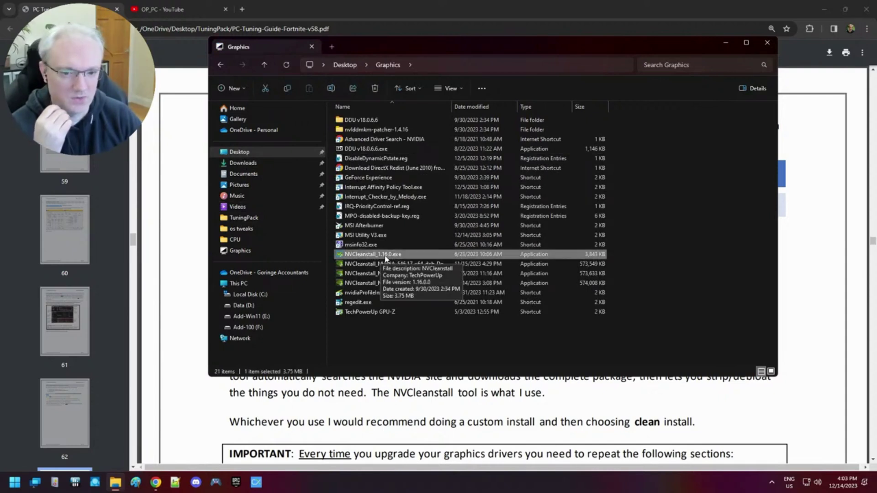
{"action": "double_click", "coordinate": [361, 255]}
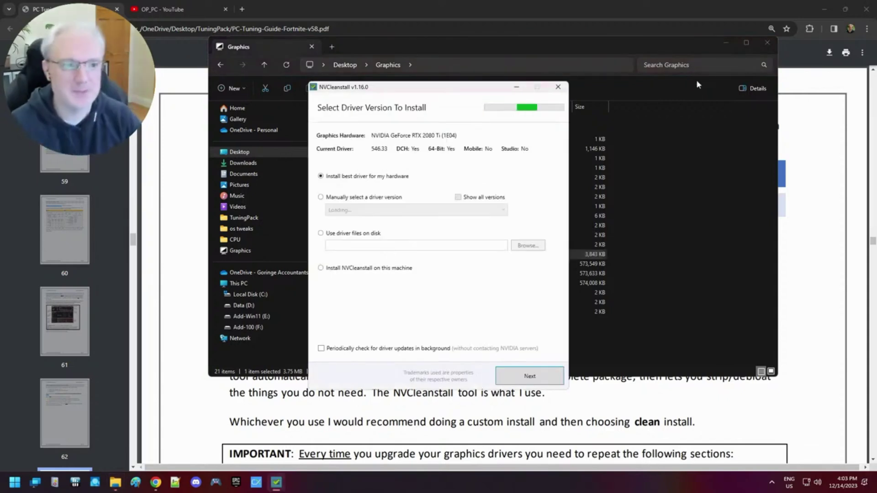
Step: Minimize Explorer and Chrome, and centre the NVCleanstall window on screen
{"action": "left_click", "coordinate": [726, 43]}
{"action": "left_click", "coordinate": [824, 9]}
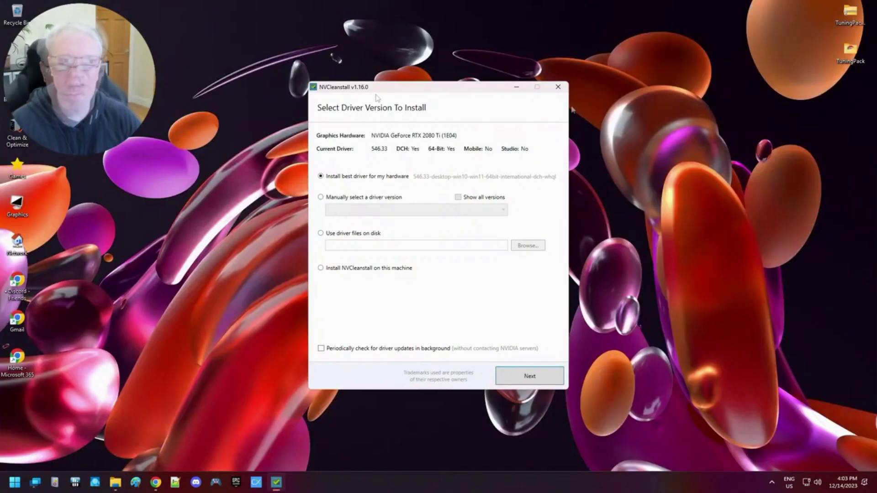
{"action": "left_click_drag", "start_coordinate": [377, 96], "coordinate": [409, 137]}
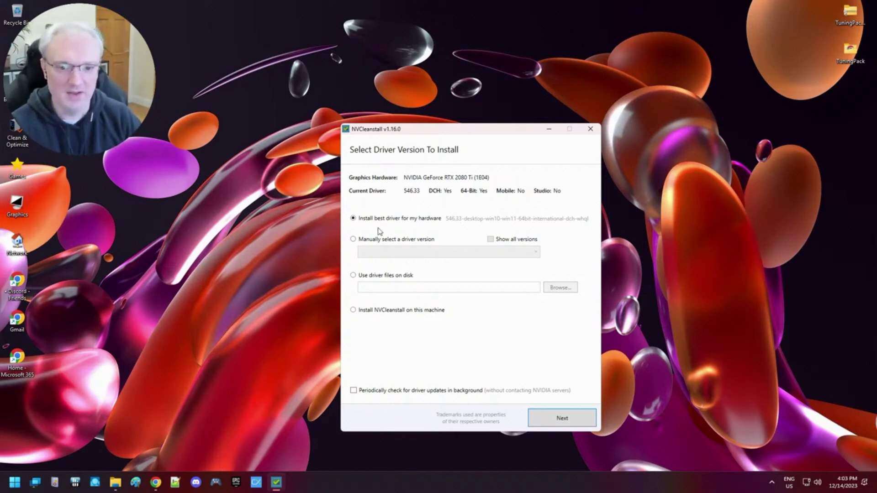
{"action": "left_click_drag", "start_coordinate": [408, 134], "coordinate": [409, 124]}
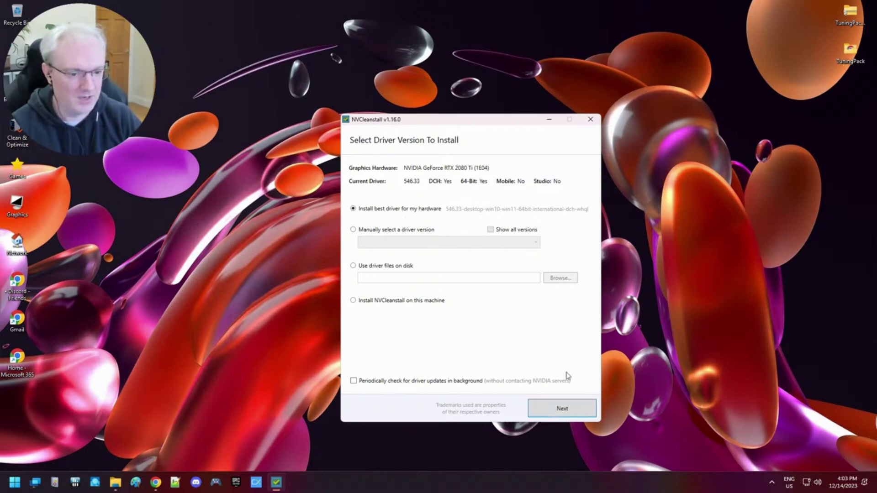
Step: Add PhysX and HD Audio via HDMI to the display driver components and prepare the driver sources
{"action": "left_click", "coordinate": [562, 409]}
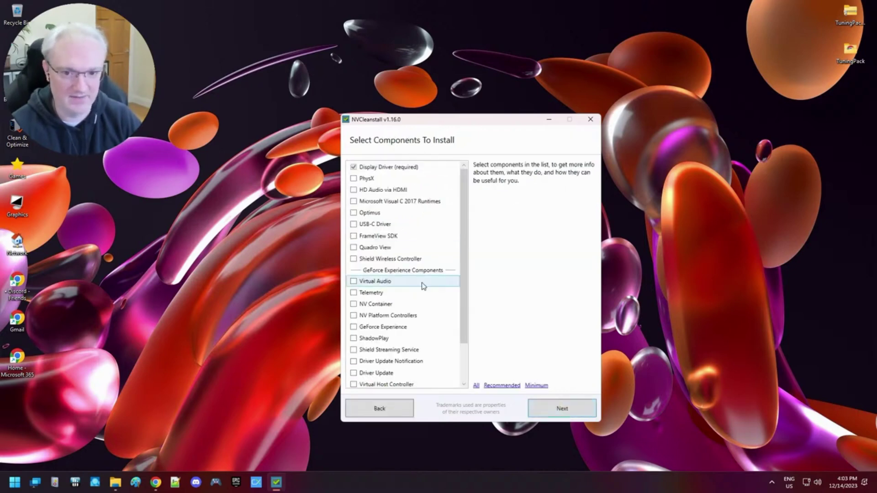
{"action": "scroll", "coordinate": [460, 190], "scroll_direction": "down", "scroll_amount": 2}
{"action": "left_click_drag", "start_coordinate": [464, 230], "coordinate": [464, 194]}
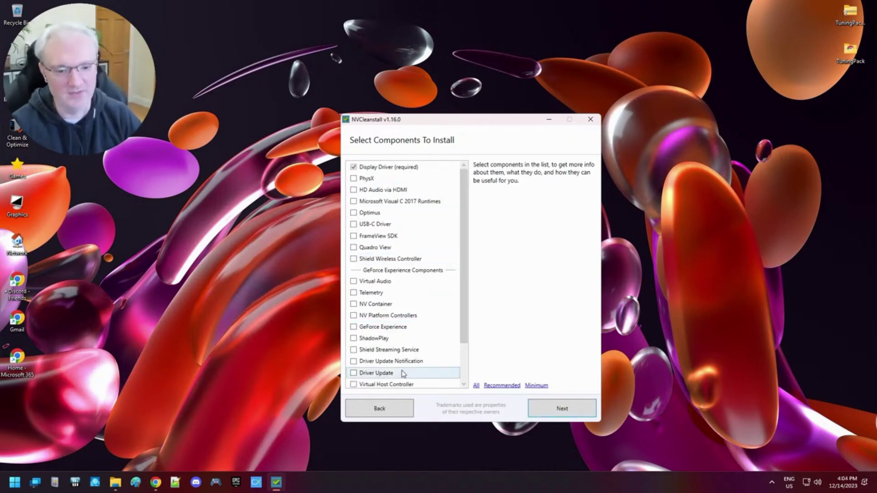
{"action": "left_click", "coordinate": [360, 191]}
{"action": "left_click", "coordinate": [355, 179]}
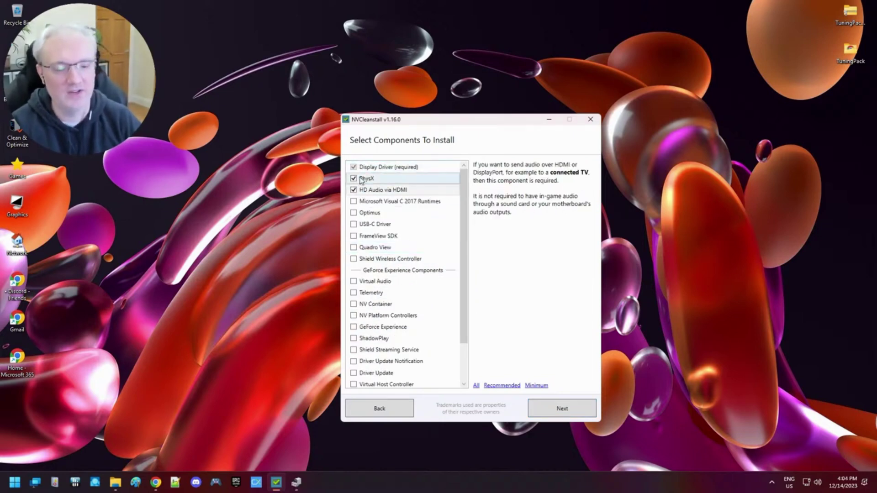
{"action": "left_click", "coordinate": [554, 410]}
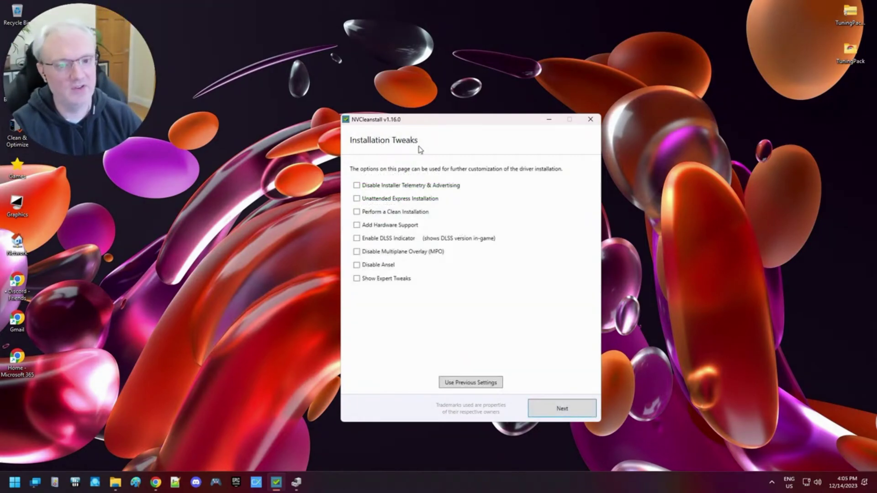
Step: Reapply the previous install's tweaks and review the expert options: MSI enabled, telemetry, Ansel and HDCP disabled
{"action": "left_click", "coordinate": [467, 385]}
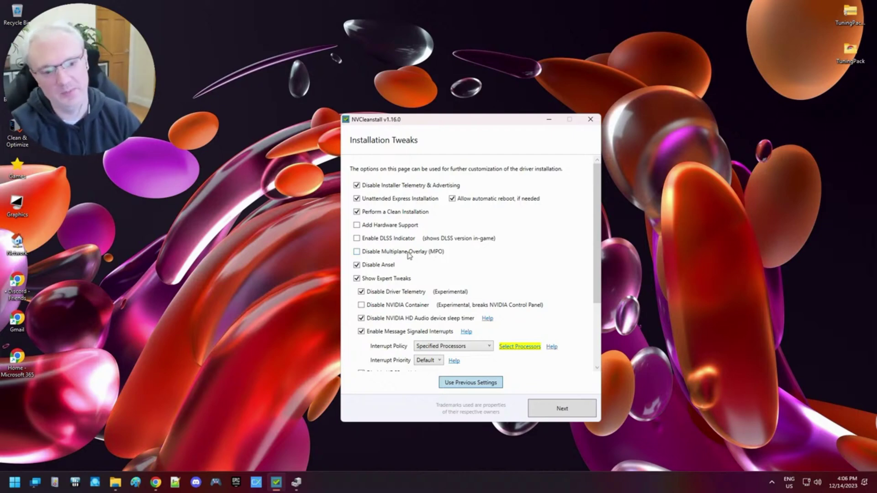
{"action": "left_click_drag", "start_coordinate": [597, 257], "coordinate": [599, 314]}
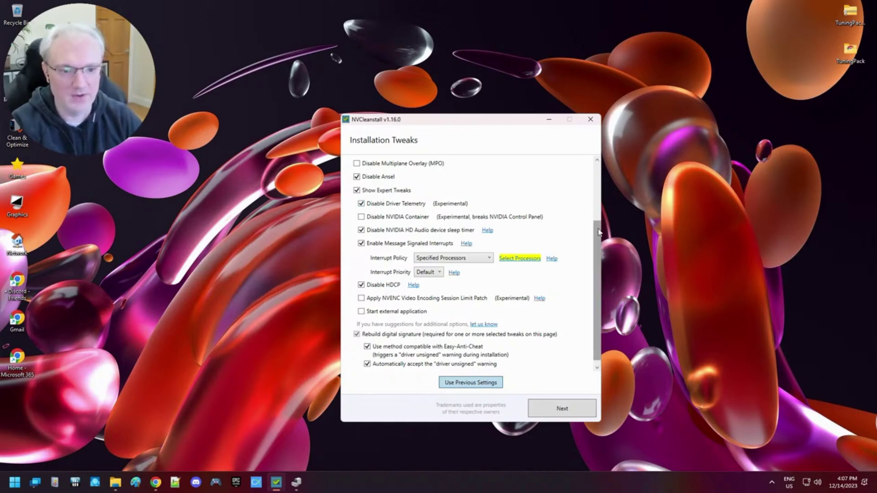
{"action": "scroll", "coordinate": [600, 242], "scroll_direction": "down", "scroll_amount": 1}
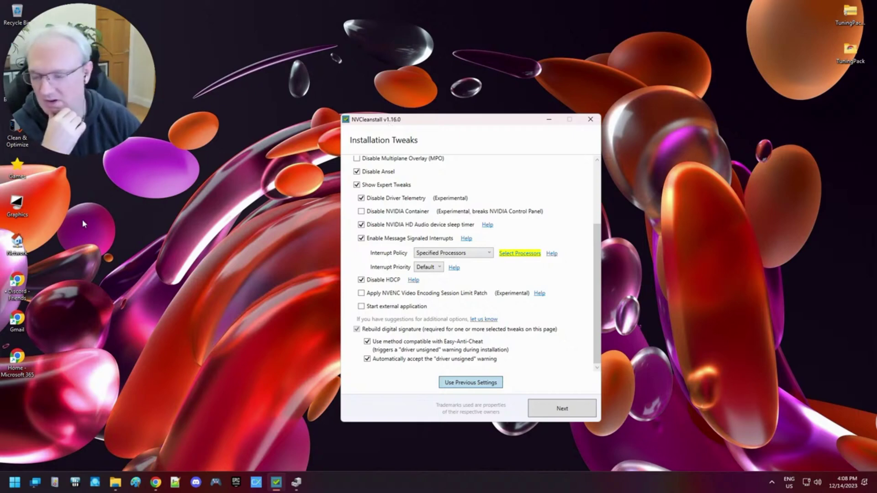
Step: Run MSI Util V3 from the Graphics folder, inspect the RTX 2080 Ti's MSI mode and priority, then close it
{"action": "double_click", "coordinate": [17, 208]}
{"action": "double_click", "coordinate": [378, 285]}
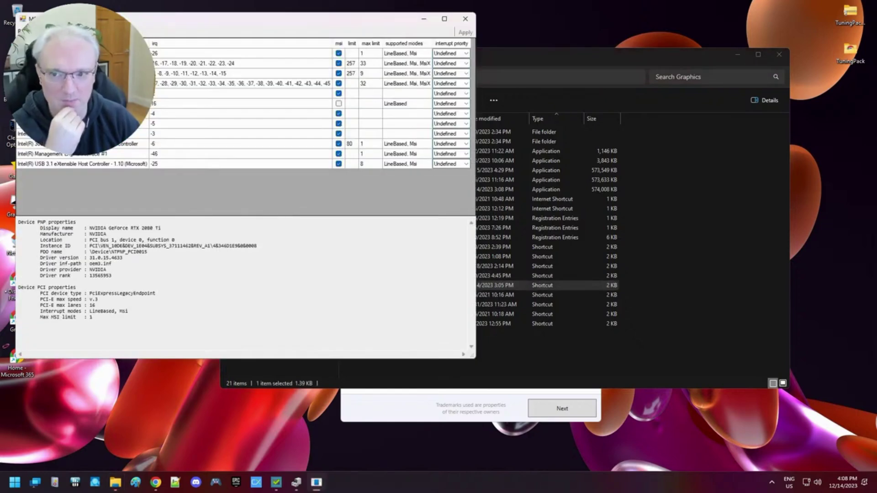
{"action": "left_click_drag", "start_coordinate": [89, 22], "coordinate": [363, 92]}
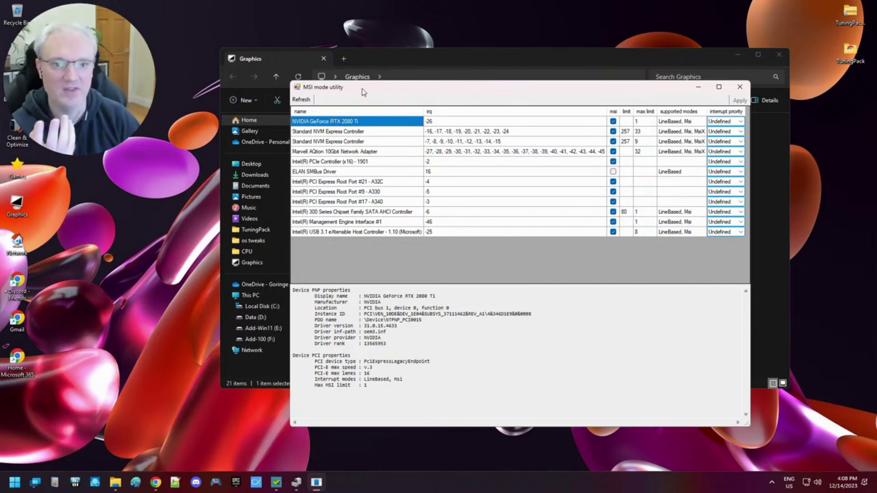
{"action": "left_click", "coordinate": [277, 482]}
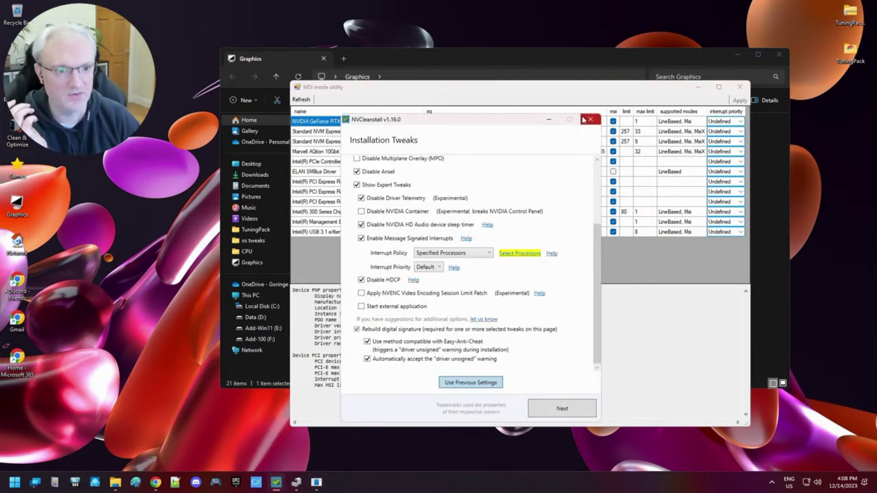
{"action": "left_click", "coordinate": [598, 89]}
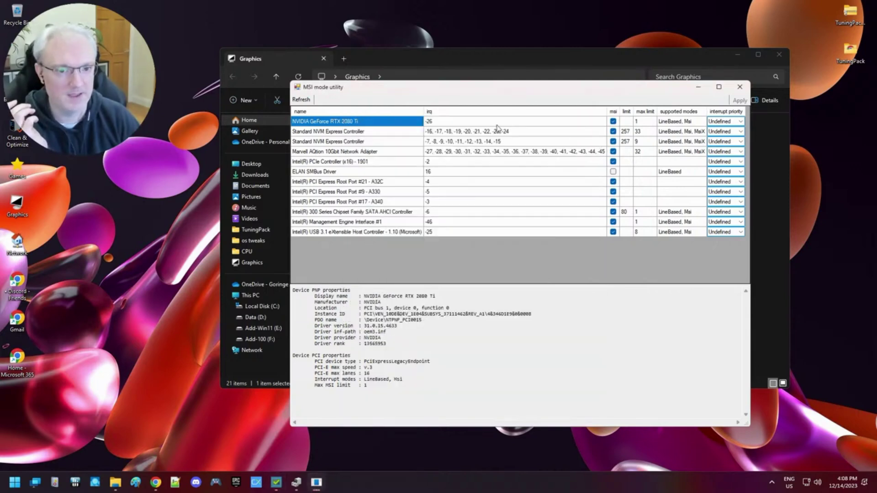
{"action": "left_click", "coordinate": [740, 87]}
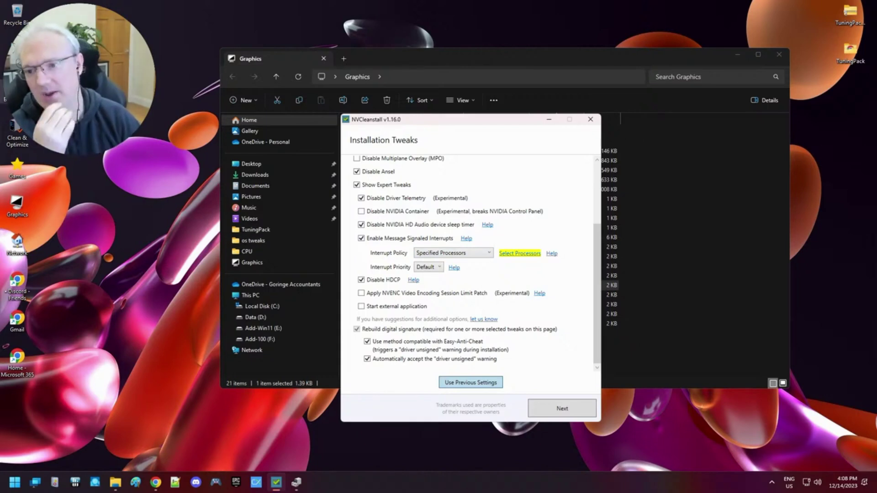
Step: Launch LatencyMon from the Benchmark folder and start a latency analysis
{"action": "double_click", "coordinate": [17, 131]}
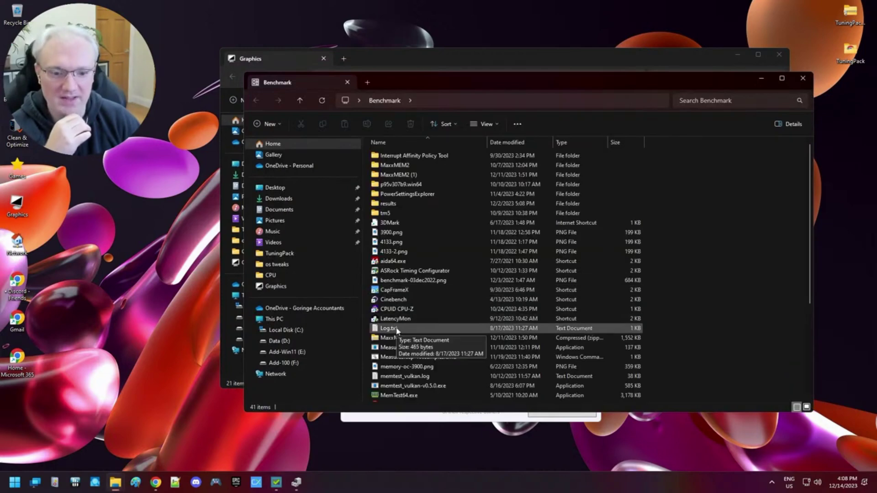
{"action": "left_click", "coordinate": [396, 320]}
{"action": "double_click", "coordinate": [396, 320]}
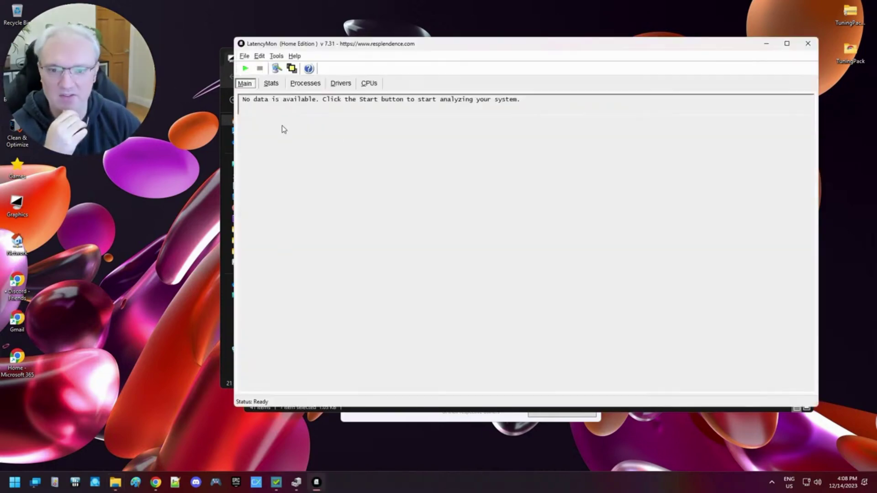
{"action": "left_click", "coordinate": [278, 84]}
{"action": "left_click", "coordinate": [246, 68]}
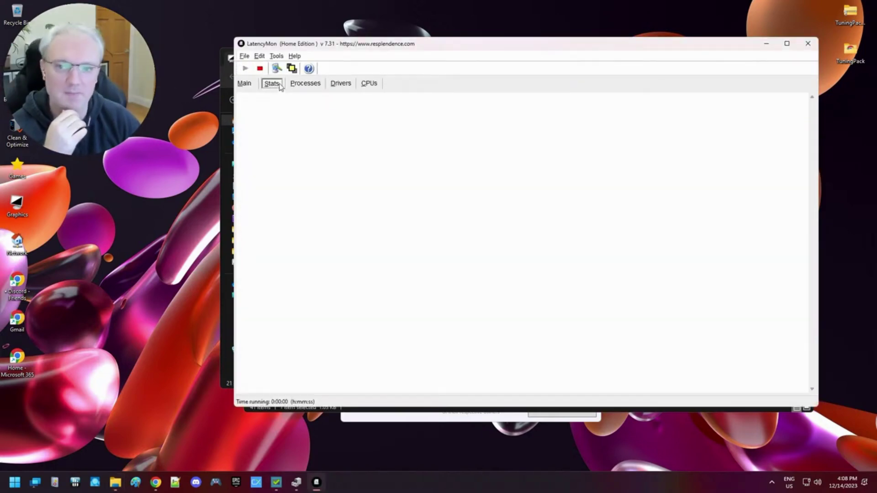
Step: Compare ISR counts per CPU, showing CPU 4 handles the interrupts while CPU 0 and 2 don't
{"action": "left_click", "coordinate": [344, 84]}
{"action": "left_click", "coordinate": [364, 84]}
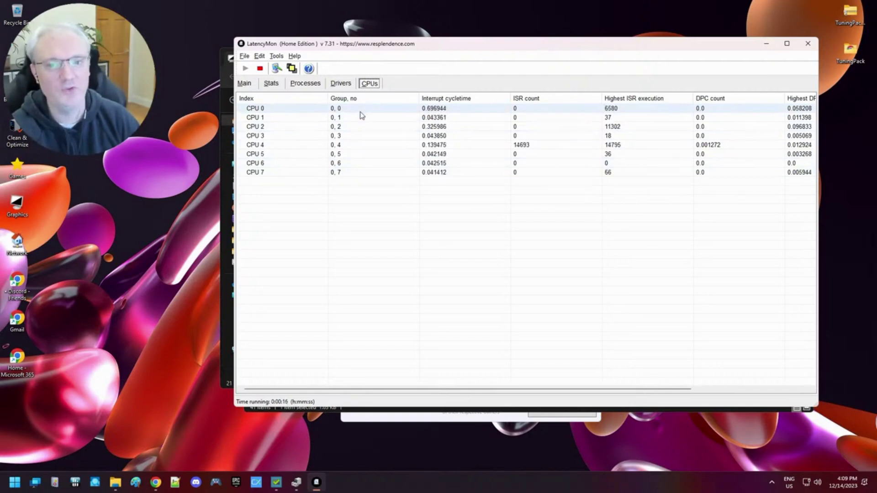
{"action": "left_click", "coordinate": [289, 112]}
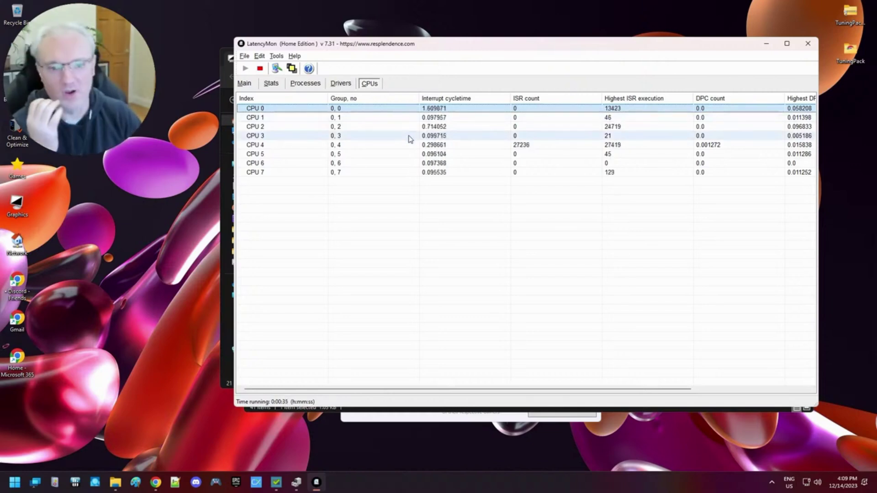
{"action": "left_click", "coordinate": [309, 128]}
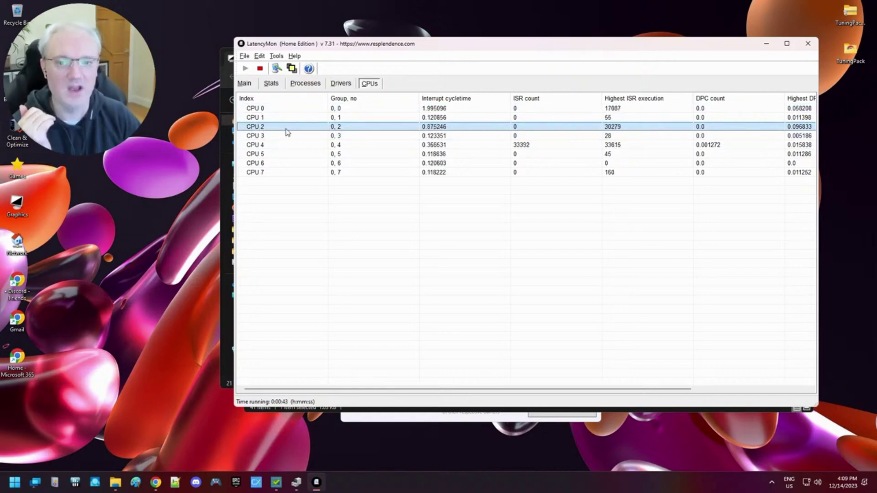
{"action": "left_click", "coordinate": [264, 145]}
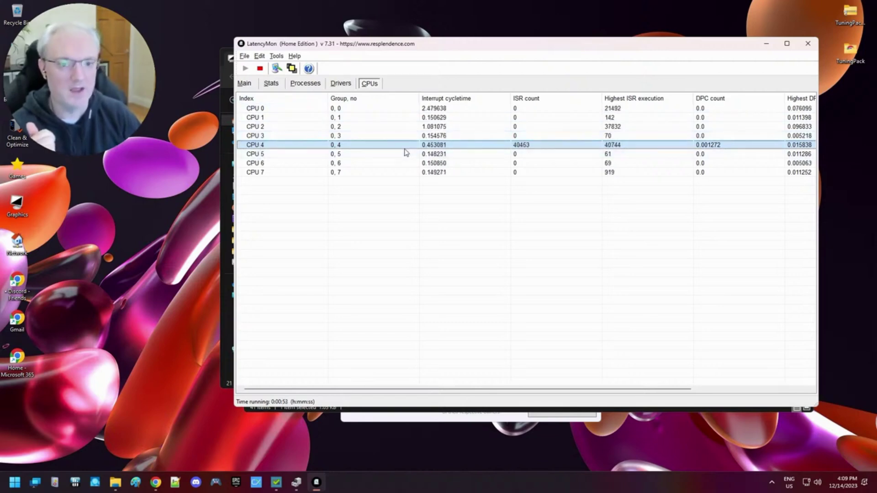
{"action": "left_click", "coordinate": [270, 110]}
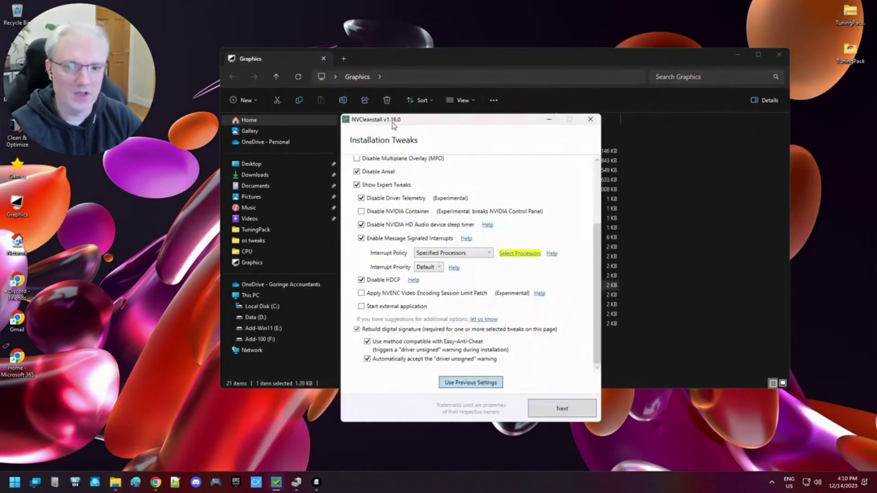
Step: Assign the GPU's interrupts to CPU #2 and locate the Interrupt Affinity Policy Tool in Graphics
{"action": "left_click", "coordinate": [737, 56]}
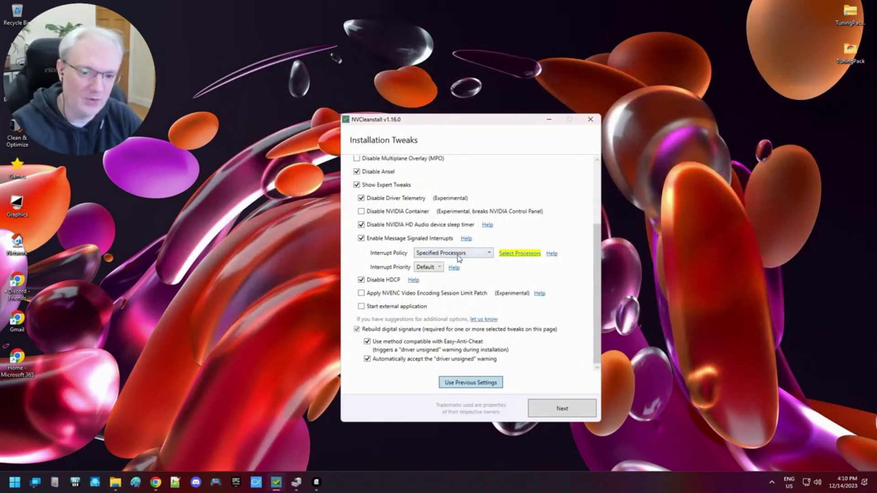
{"action": "left_click", "coordinate": [530, 253]}
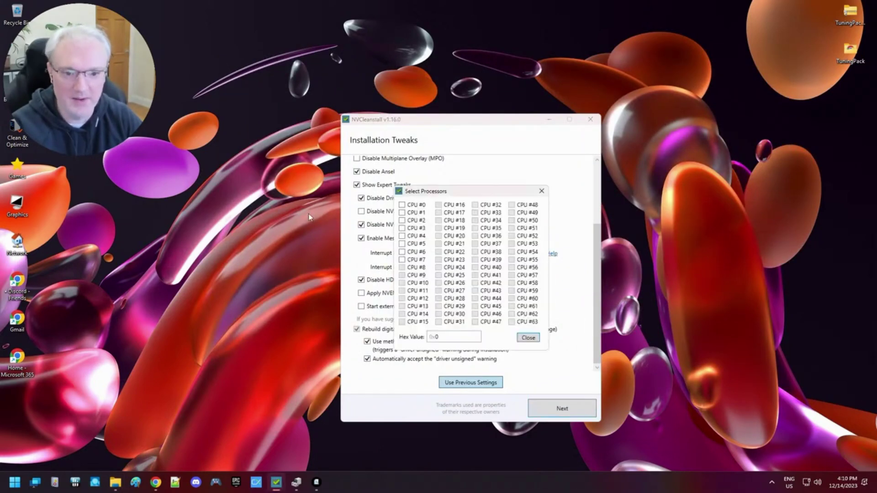
{"action": "left_click", "coordinate": [403, 220]}
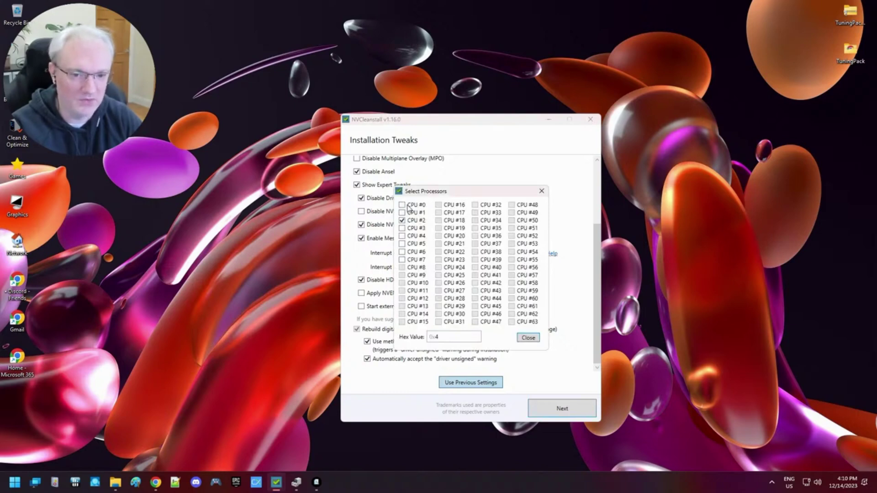
{"action": "left_click", "coordinate": [534, 338]}
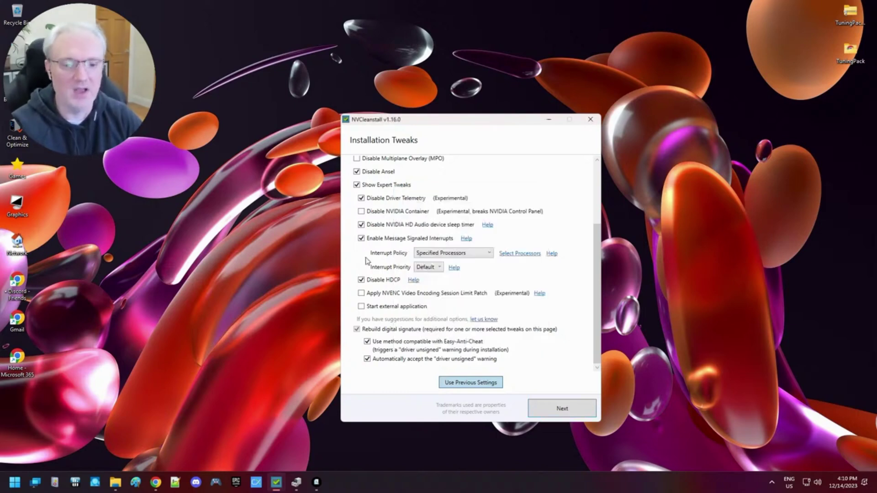
{"action": "double_click", "coordinate": [18, 205]}
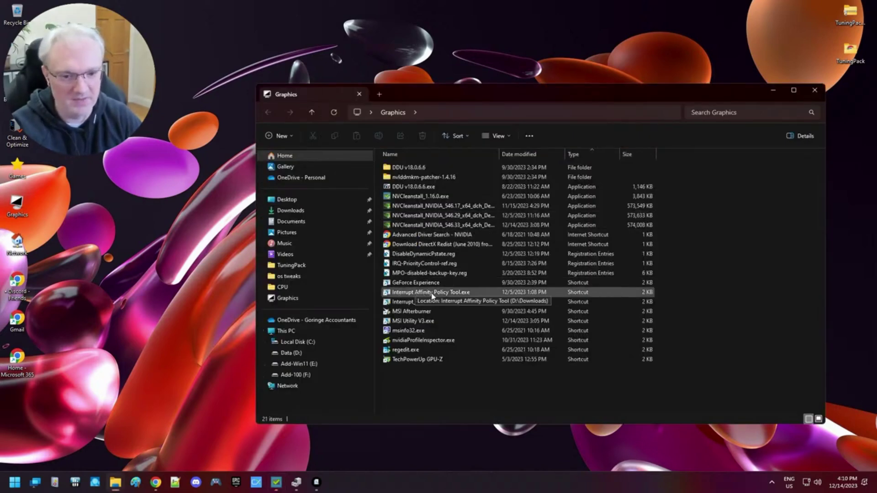
{"action": "left_click", "coordinate": [432, 295]}
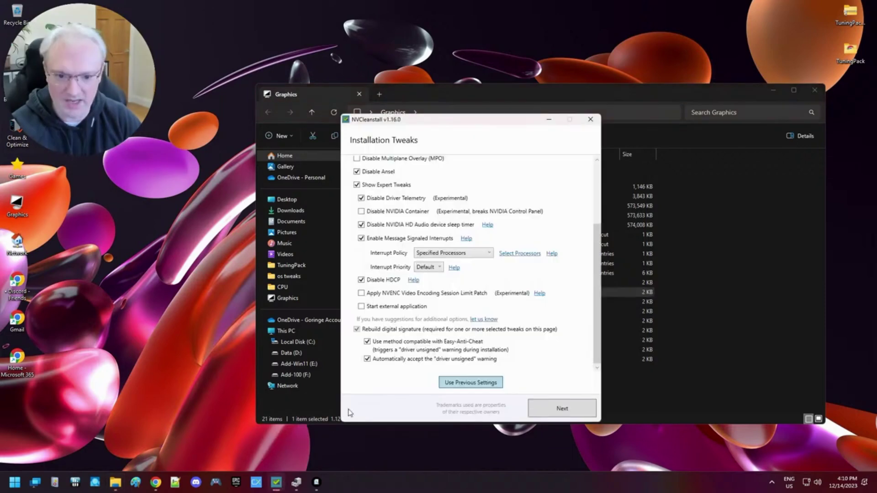
{"action": "key", "text": "alt+Tab"}
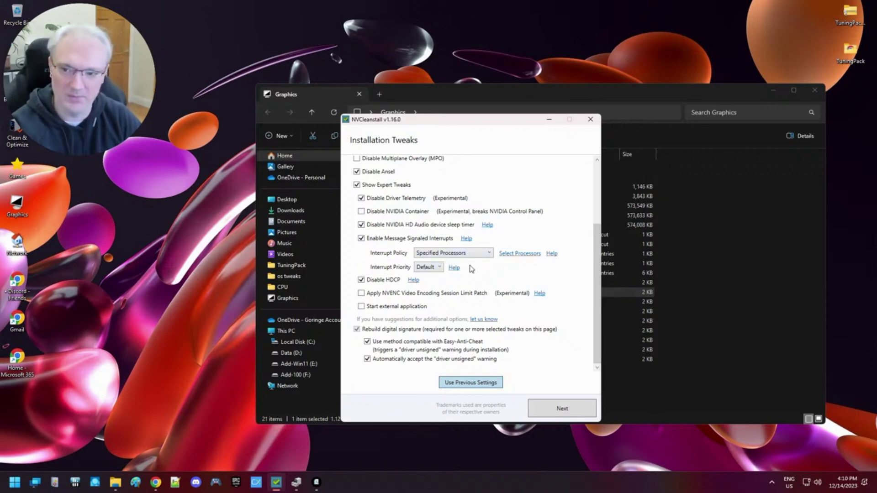
Step: Confirm CPU #2 is still selected and build the customized driver installer
{"action": "left_click", "coordinate": [532, 255]}
{"action": "left_click", "coordinate": [530, 339]}
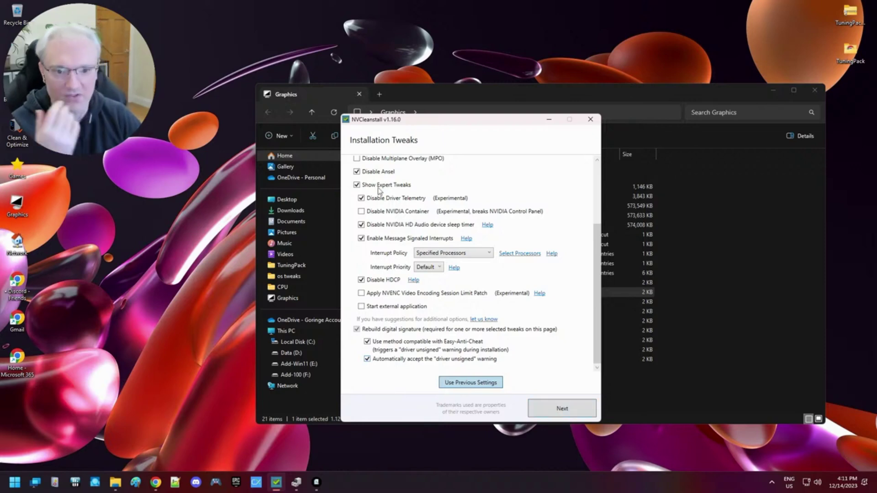
{"action": "scroll", "coordinate": [430, 331], "scroll_direction": "up", "scroll_amount": 5}
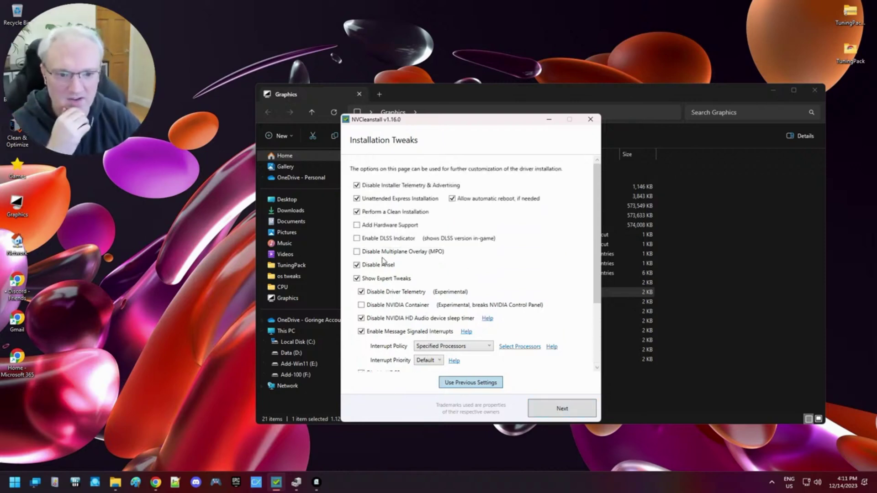
{"action": "scroll", "coordinate": [393, 306], "scroll_direction": "down", "scroll_amount": 4}
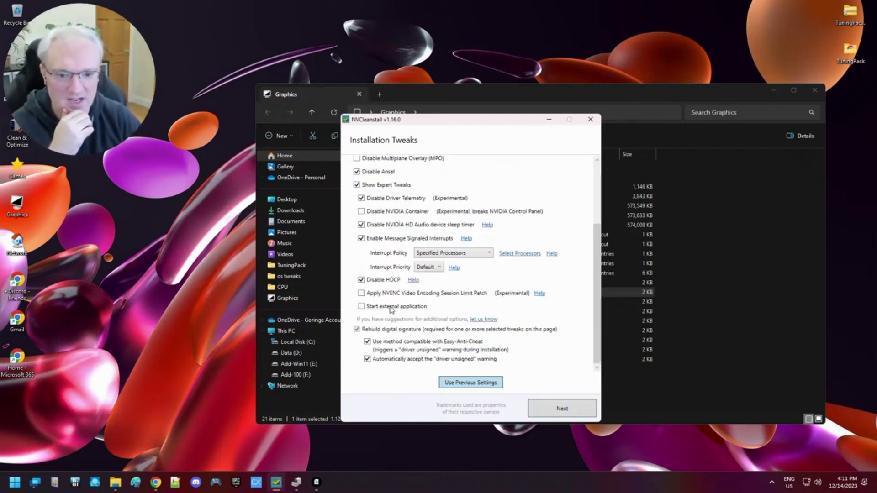
{"action": "left_click", "coordinate": [560, 410]}
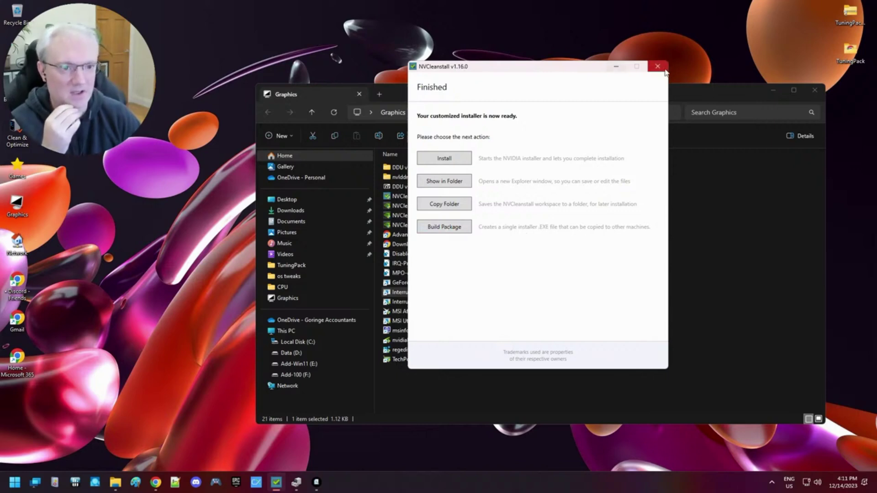
Step: Close NVCleanstall, widen the Name column to reveal the 546.29 and 546.33 installers, then minimize Explorer
{"action": "left_click", "coordinate": [658, 70]}
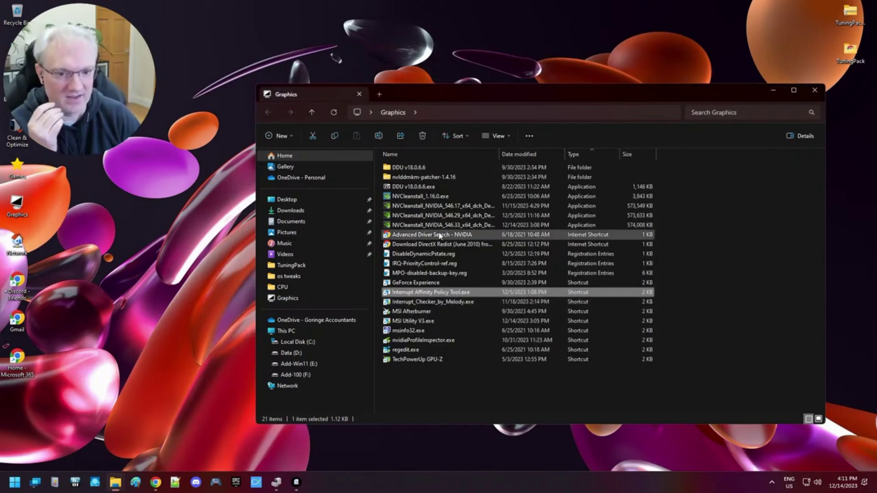
{"action": "left_click", "coordinate": [461, 226]}
{"action": "left_click_drag", "start_coordinate": [500, 154], "coordinate": [577, 154]}
{"action": "left_click", "coordinate": [480, 215]}
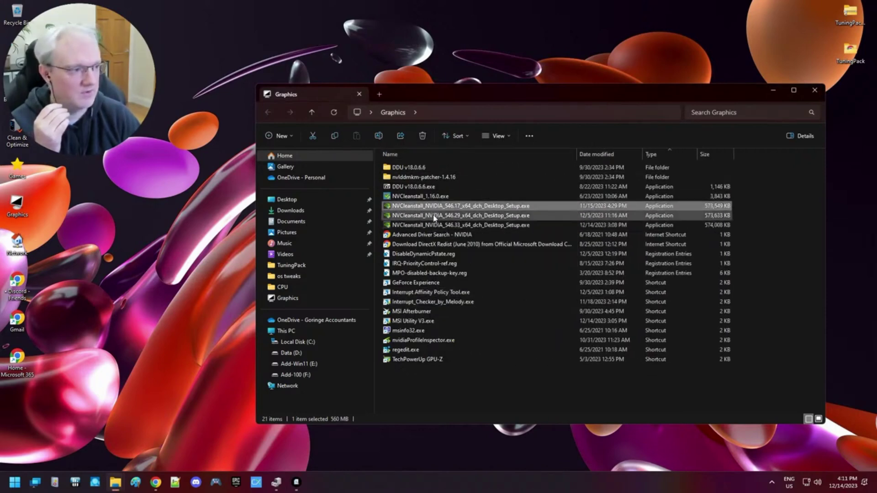
{"action": "left_click", "coordinate": [436, 226]}
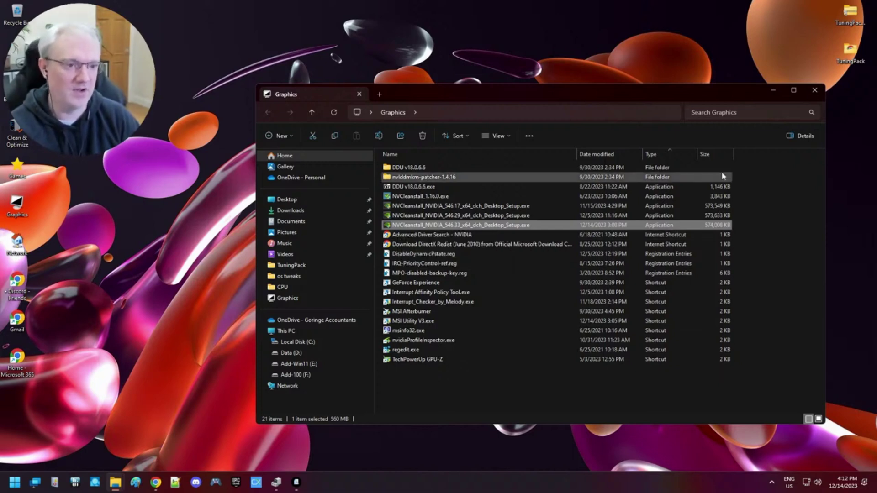
{"action": "left_click", "coordinate": [773, 91]}
Step: Open NVIDIA Control Panel from the tray, apply the performance emphasis, then select the advanced 3D image settings
{"action": "left_click", "coordinate": [772, 482]}
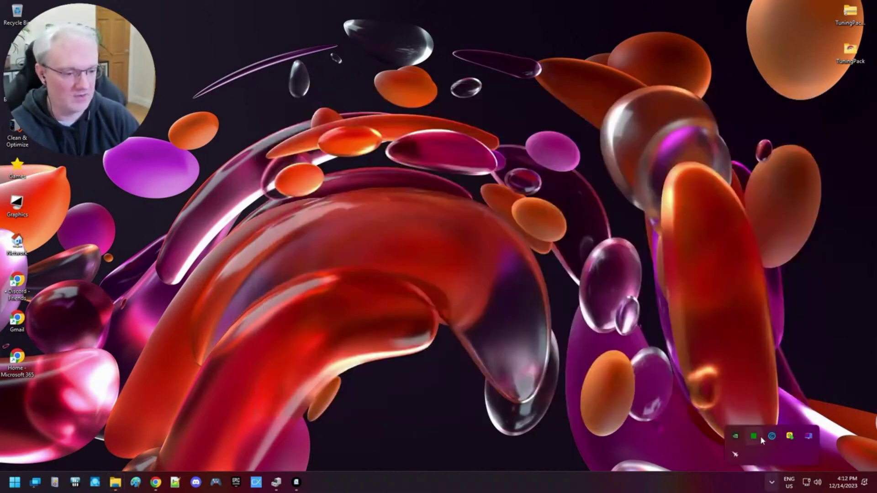
{"action": "left_click", "coordinate": [736, 437]}
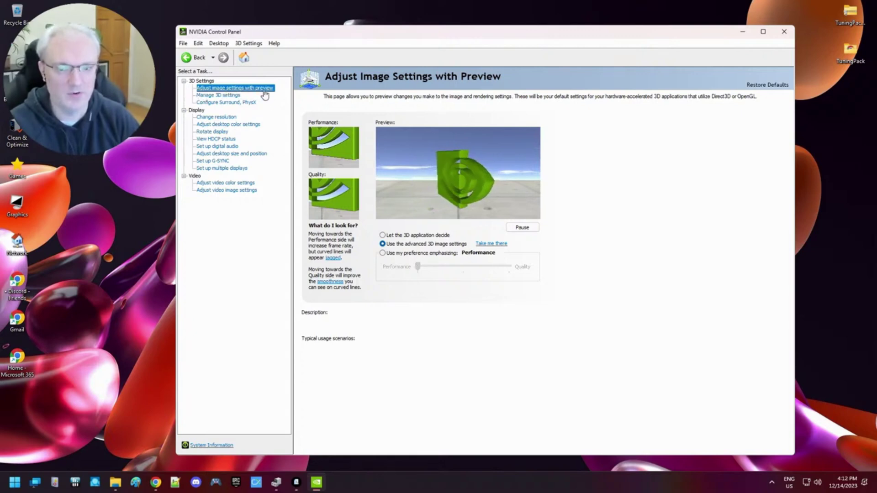
{"action": "left_click", "coordinate": [454, 256]}
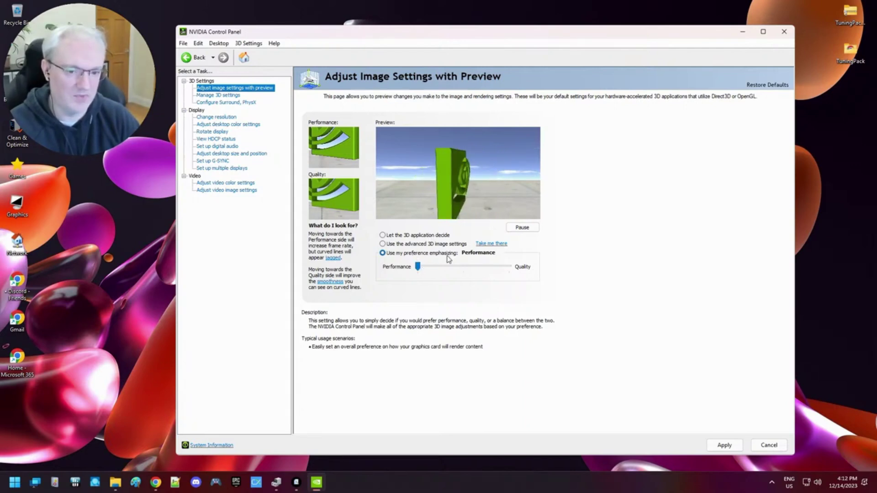
{"action": "left_click", "coordinate": [726, 446]}
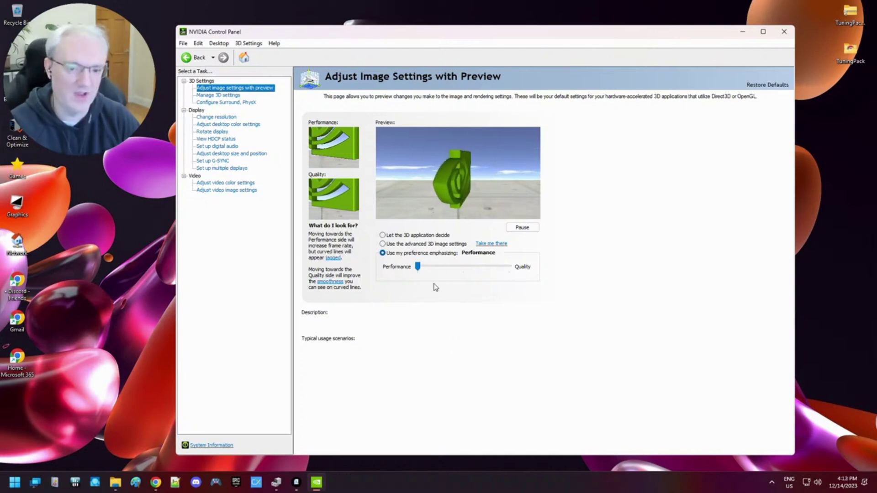
{"action": "left_click", "coordinate": [394, 249]}
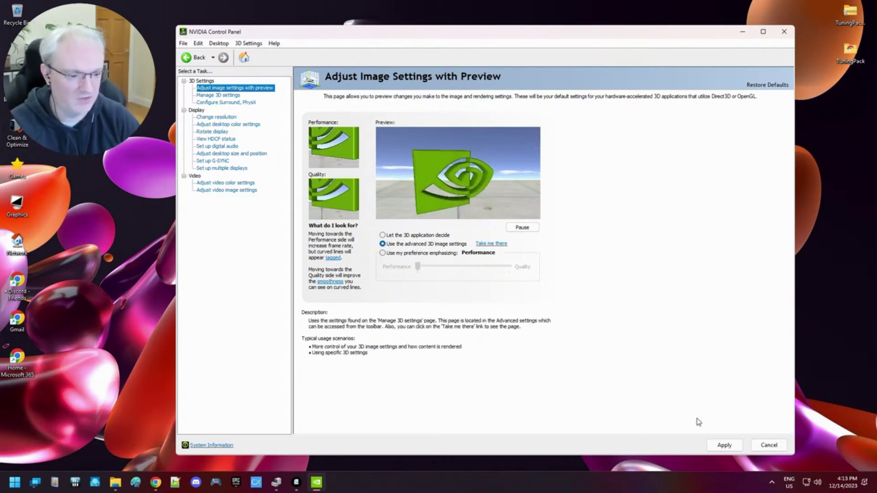
Step: Apply the advanced 3D image settings, then confirm Low Latency Mode is Off in the global 3D settings
{"action": "left_click", "coordinate": [724, 446]}
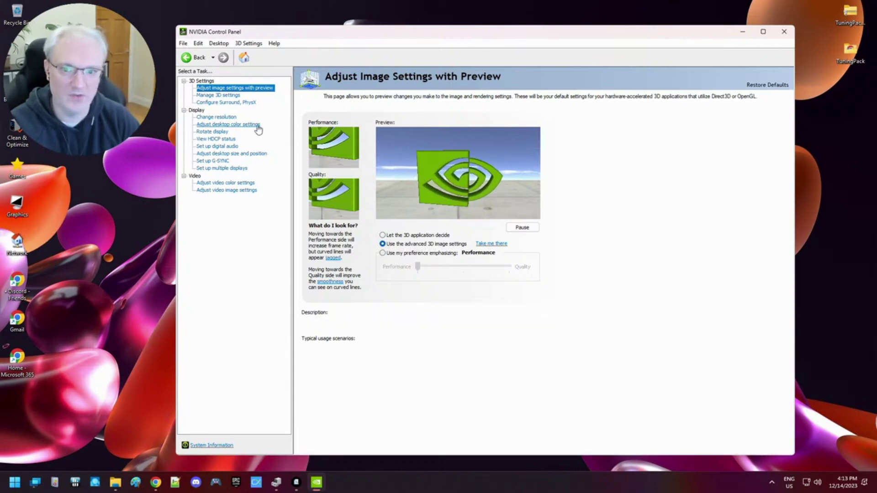
{"action": "left_click", "coordinate": [230, 96]}
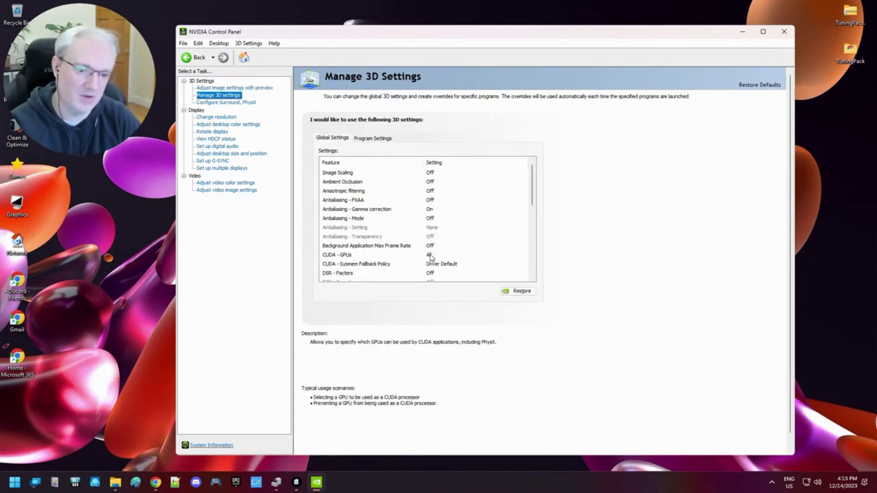
{"action": "left_click_drag", "start_coordinate": [530, 202], "coordinate": [538, 179]}
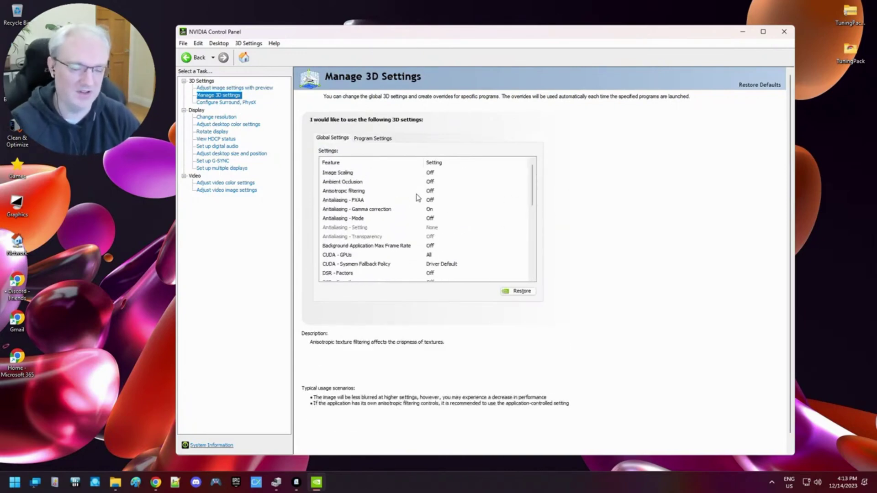
{"action": "scroll", "coordinate": [409, 215], "scroll_direction": "down", "scroll_amount": 3}
{"action": "left_click", "coordinate": [356, 199]}
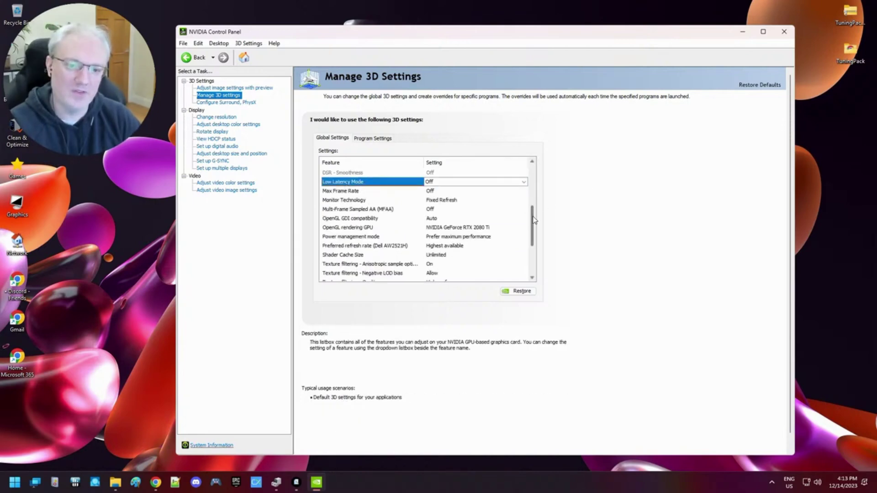
{"action": "scroll", "coordinate": [536, 202], "scroll_direction": "up", "scroll_amount": 1}
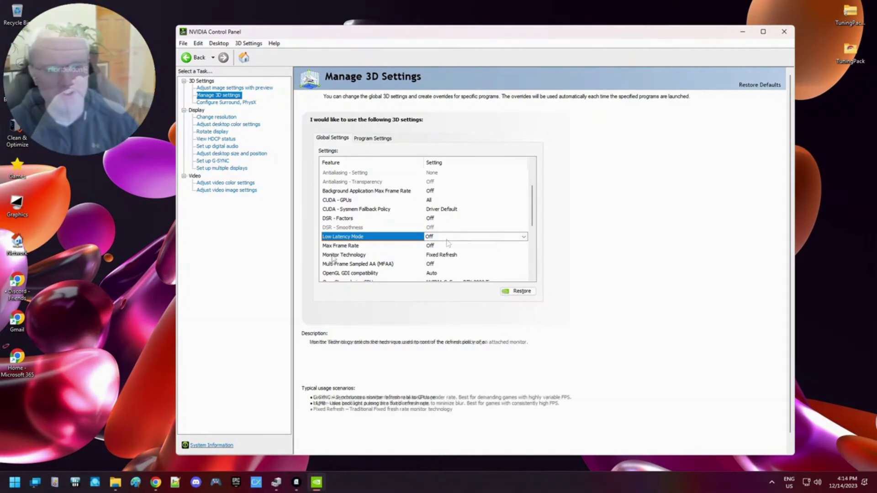
Step: Change the global Monitor Technology setting from G-SYNC/ULMB to Fixed Refresh
{"action": "left_click", "coordinate": [339, 256]}
{"action": "left_click", "coordinate": [441, 255]}
{"action": "left_click", "coordinate": [446, 254]}
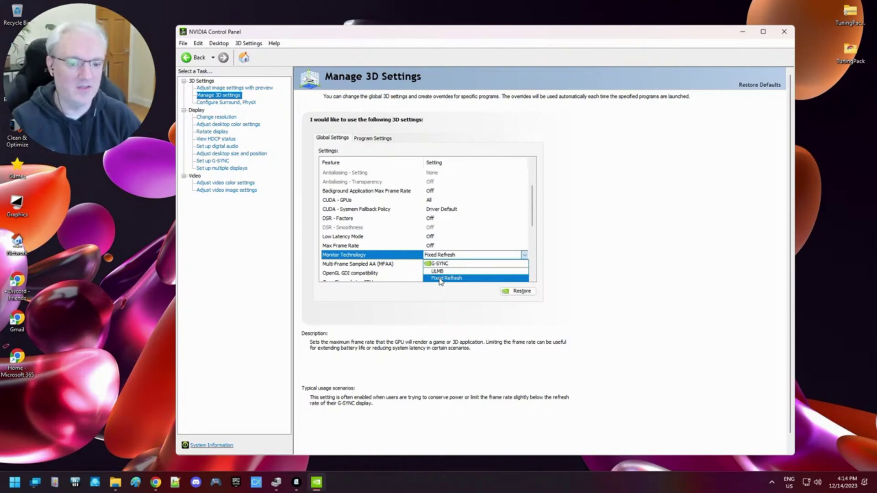
{"action": "left_click", "coordinate": [439, 279]}
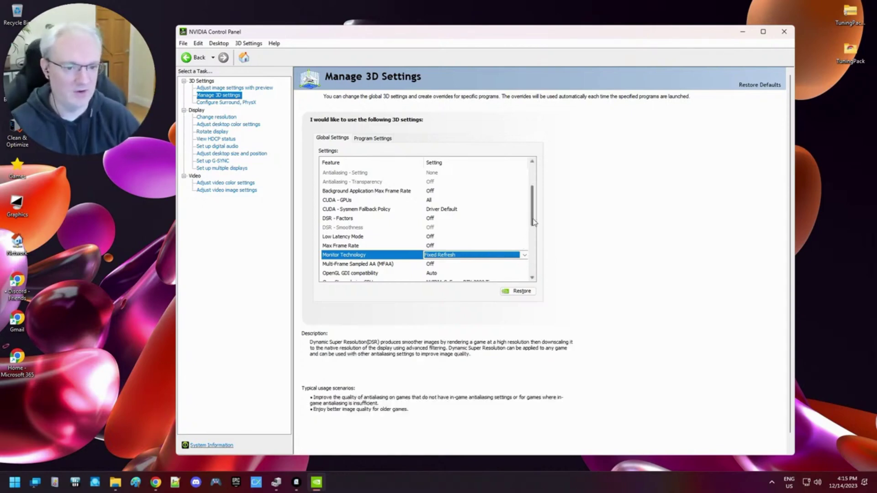
Step: Keep the RTX 2080 Ti as OpenGL rendering GPU and Prefer maximum performance power mode
{"action": "left_click_drag", "start_coordinate": [533, 220], "coordinate": [539, 248]}
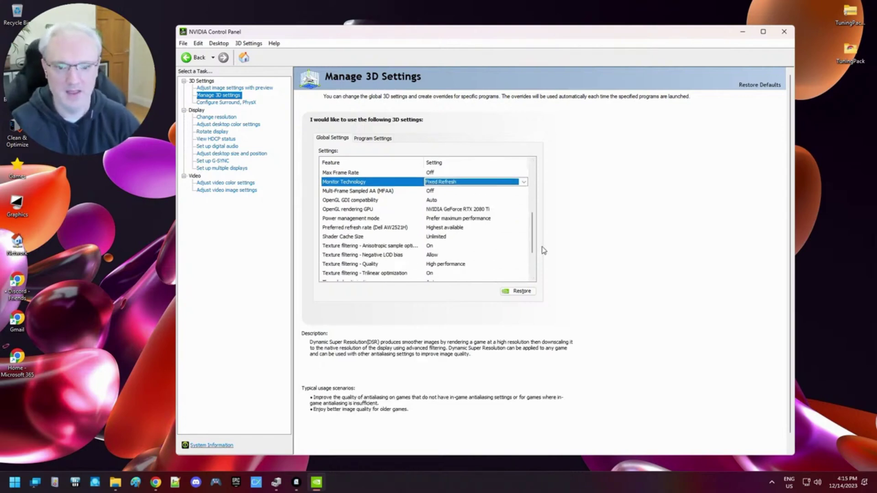
{"action": "left_click", "coordinate": [438, 210]}
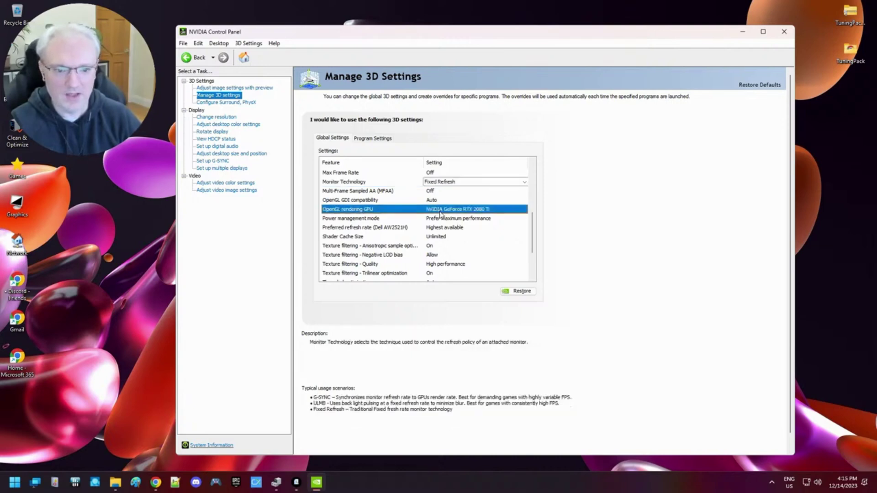
{"action": "left_click", "coordinate": [444, 210]}
{"action": "left_click", "coordinate": [445, 225]}
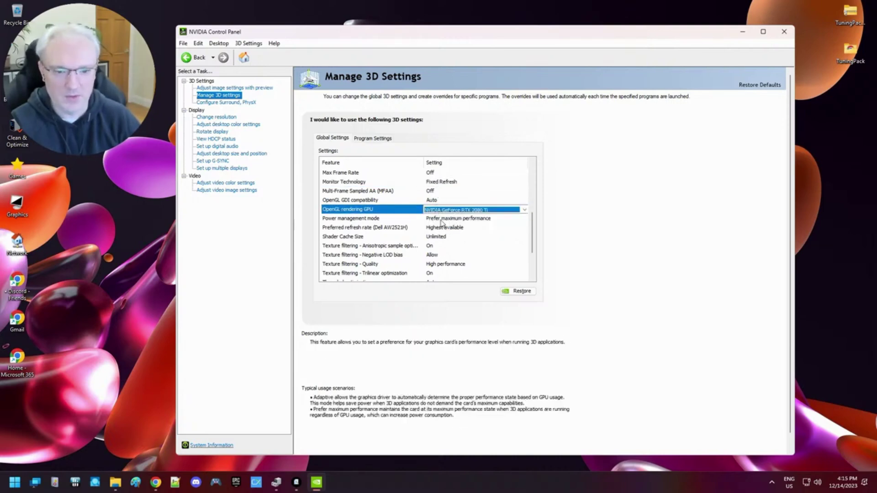
{"action": "left_click", "coordinate": [447, 221]}
{"action": "left_click", "coordinate": [447, 221]}
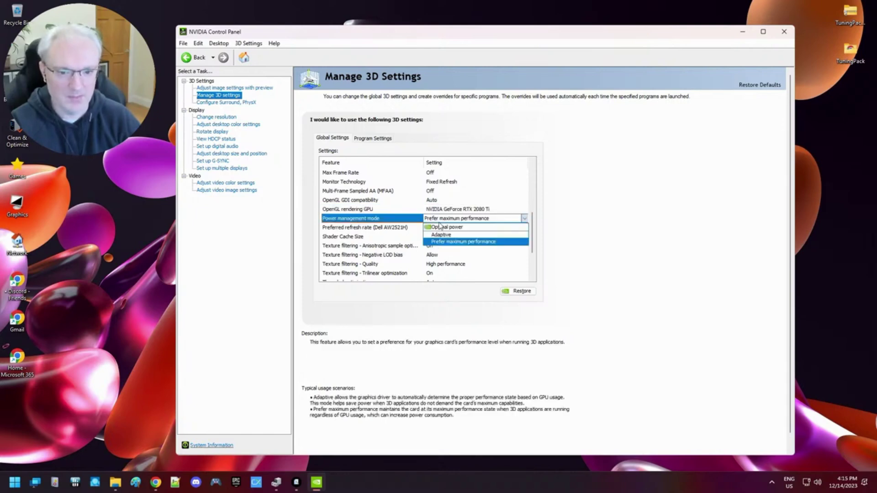
{"action": "left_click", "coordinate": [444, 246]}
Step: Keep Shader Cache Size at Unlimited, check Vertical sync, then go to Configure Surround, PhysX
{"action": "scroll", "coordinate": [529, 219], "scroll_direction": "down", "scroll_amount": 2}
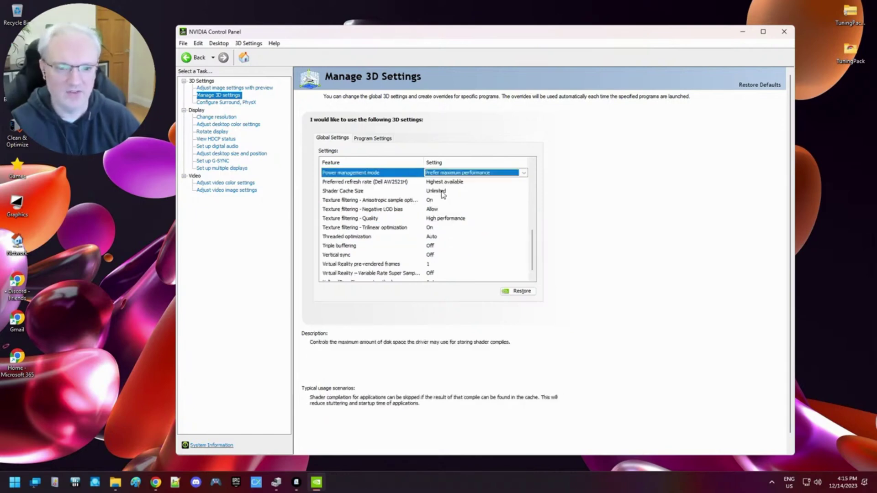
{"action": "left_click", "coordinate": [442, 192]}
{"action": "left_click", "coordinate": [442, 192]}
{"action": "scroll", "coordinate": [435, 217], "scroll_direction": "down", "scroll_amount": 1}
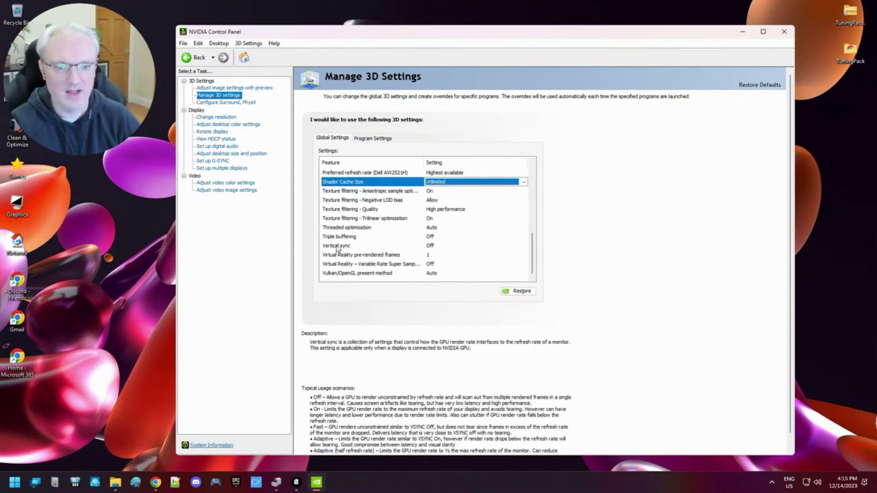
{"action": "left_click", "coordinate": [390, 246]}
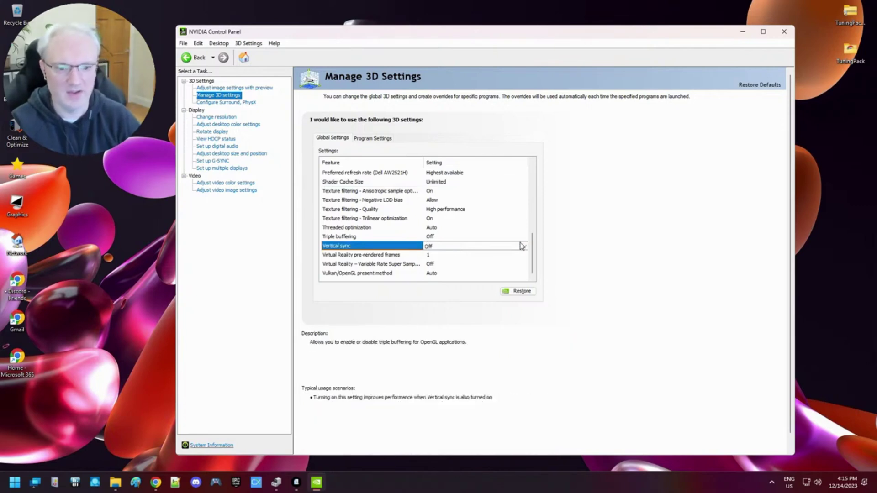
{"action": "mouse_move", "coordinate": [533, 249]}
{"action": "left_mouse_down"}
{"action": "mouse_move", "coordinate": [531, 182]}
{"action": "mouse_move", "coordinate": [532, 262]}
{"action": "left_mouse_up"}
{"action": "scroll", "coordinate": [792, 424], "scroll_direction": "down", "scroll_amount": 1}
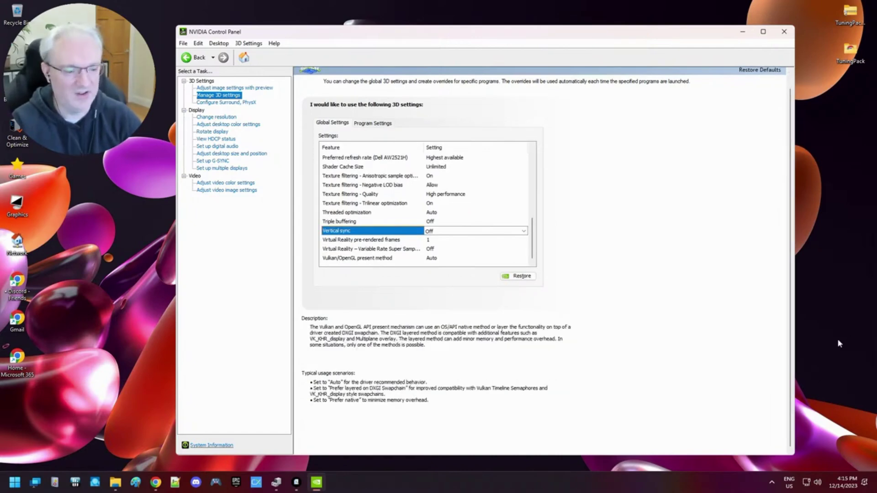
{"action": "scroll", "coordinate": [789, 380], "scroll_direction": "up", "scroll_amount": 1}
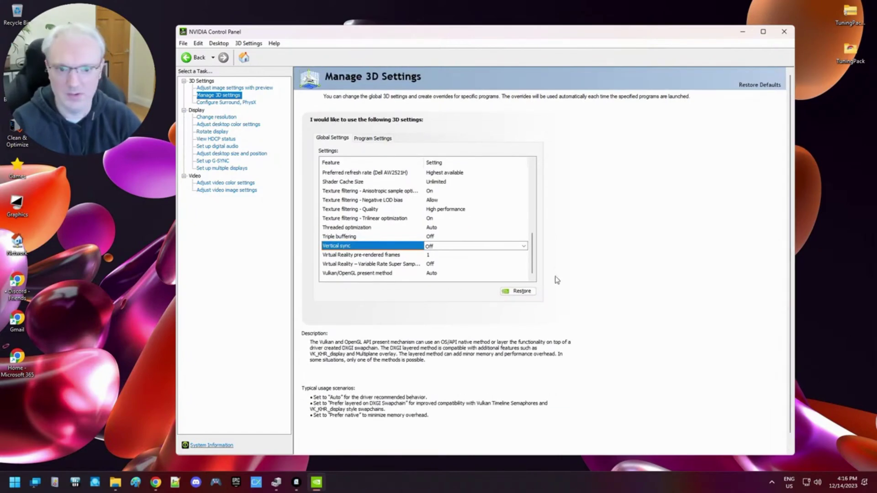
{"action": "left_click", "coordinate": [234, 103]}
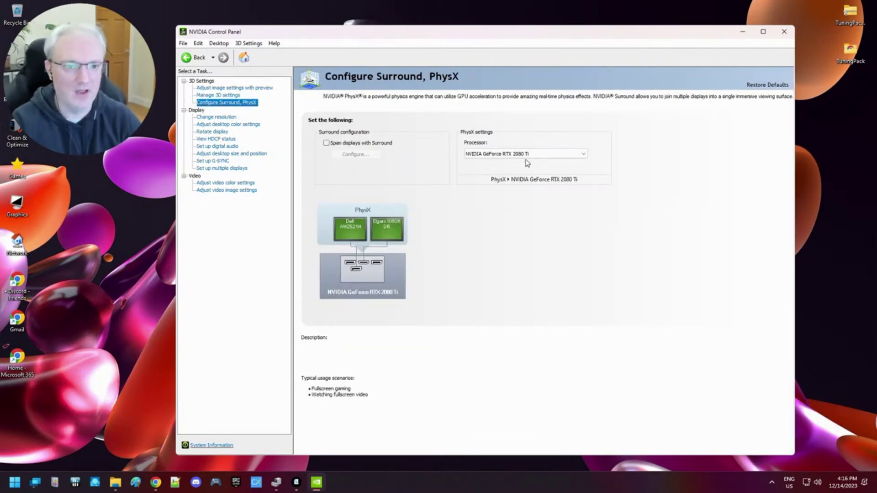
Step: Leave the GeForce RTX 2080 Ti as PhysX processor, then go to Change resolution
{"action": "left_click", "coordinate": [501, 156]}
{"action": "left_click", "coordinate": [491, 172]}
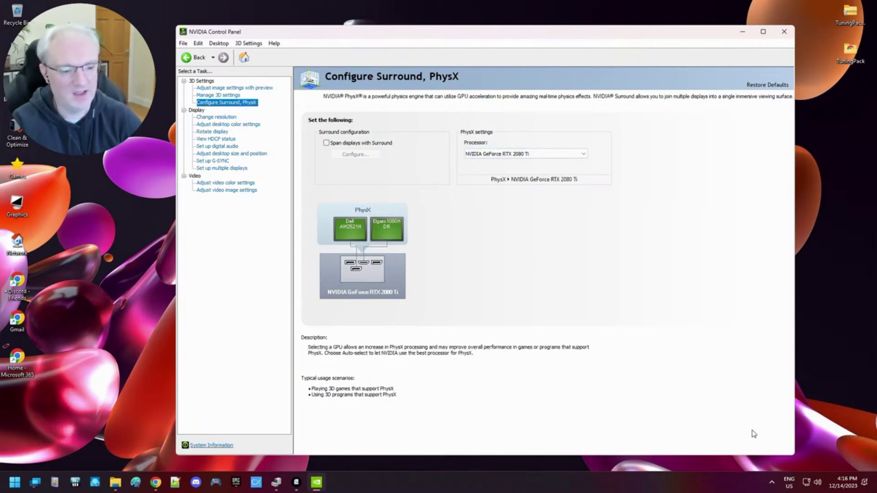
{"action": "left_click", "coordinate": [216, 117]}
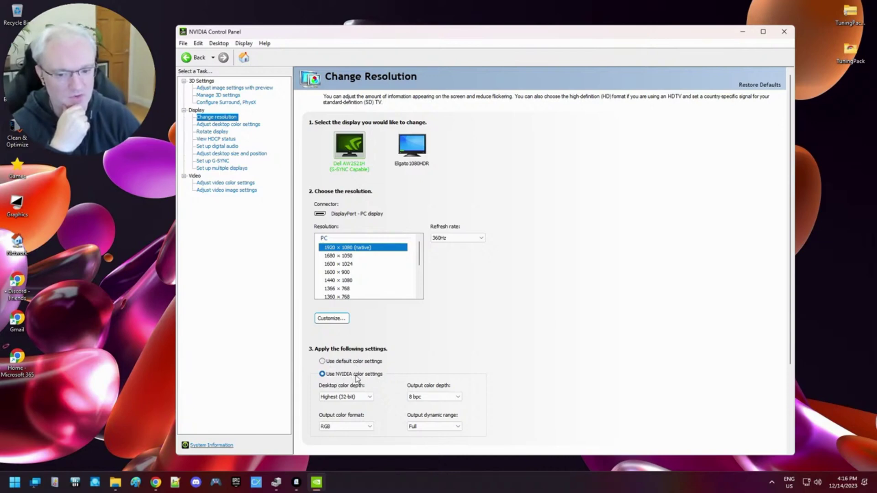
Step: Compare the Elgato1080HDR and Dell AW2521H, then review the colour, rotate, HDCP and audio pages
{"action": "left_click", "coordinate": [412, 146]}
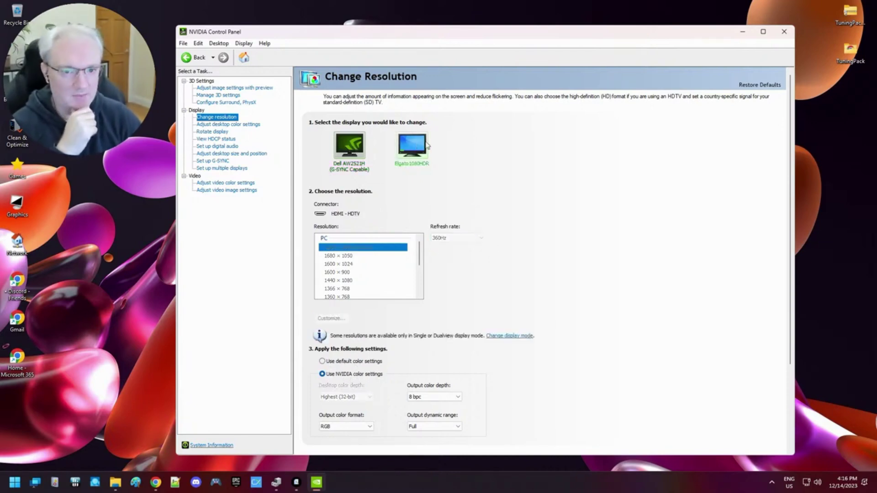
{"action": "left_click", "coordinate": [356, 154]}
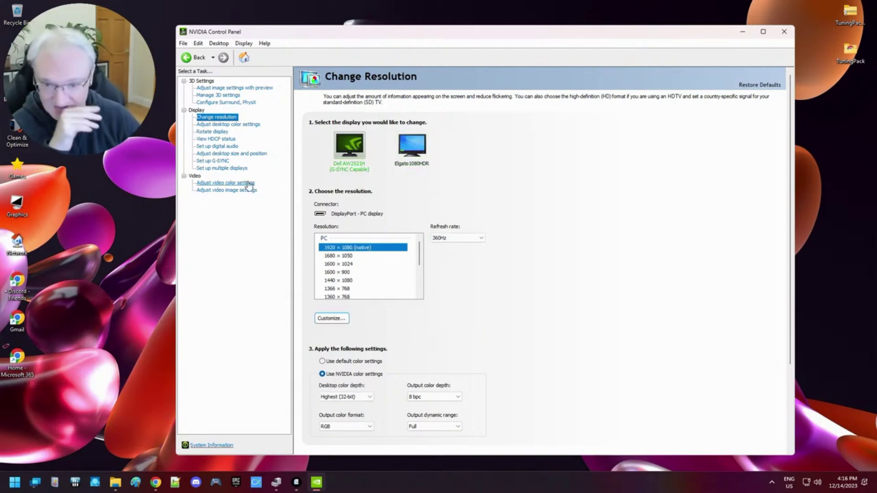
{"action": "left_click", "coordinate": [218, 125]}
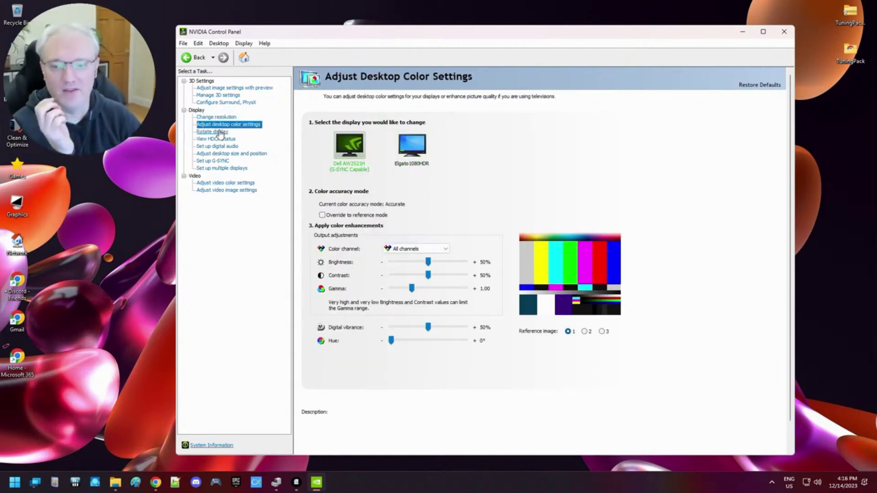
{"action": "left_click", "coordinate": [220, 132]}
{"action": "left_click", "coordinate": [217, 139]}
{"action": "left_click", "coordinate": [215, 147]}
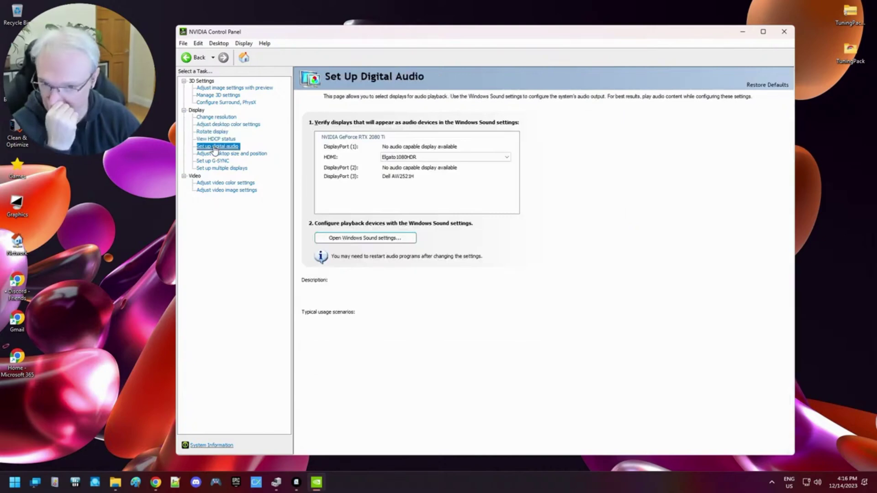
Step: Check both monitors' size and scaling, then review G-SYNC, multiple displays and video colour pages
{"action": "left_click", "coordinate": [213, 154]}
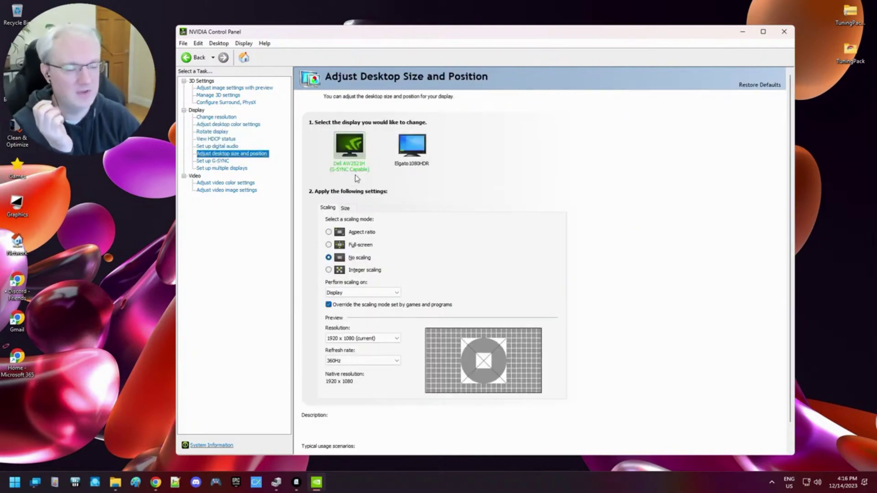
{"action": "mouse_move", "coordinate": [351, 262]}
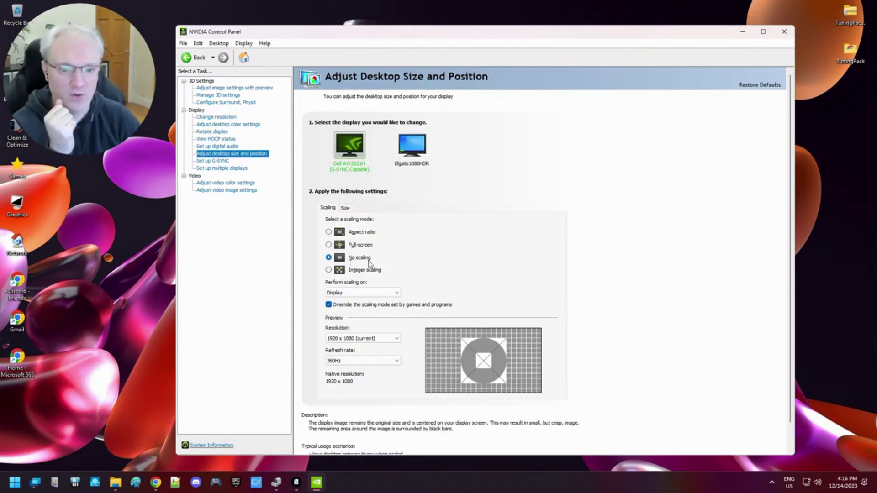
{"action": "mouse_move", "coordinate": [345, 294]}
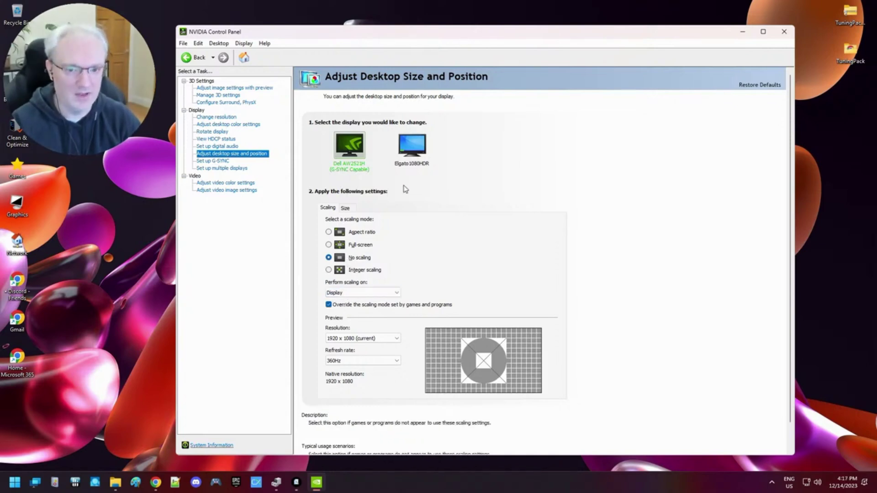
{"action": "left_click", "coordinate": [419, 161]}
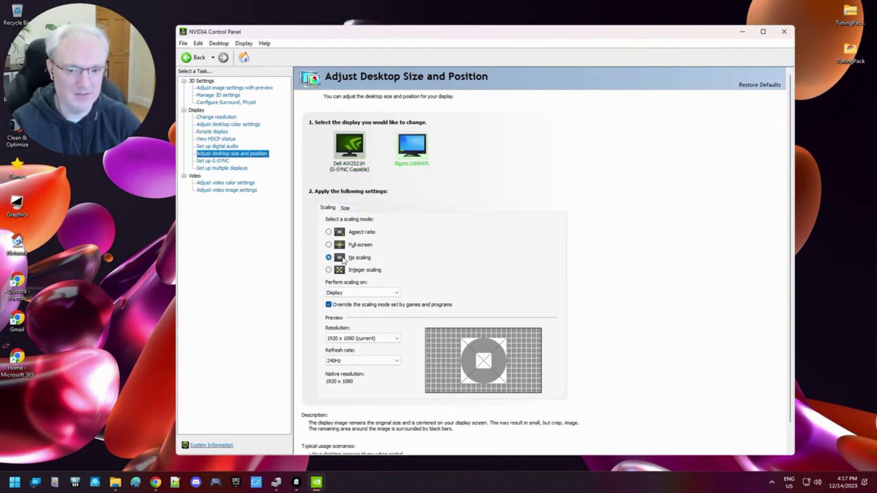
{"action": "left_click", "coordinate": [356, 148]}
{"action": "left_click", "coordinate": [223, 162]}
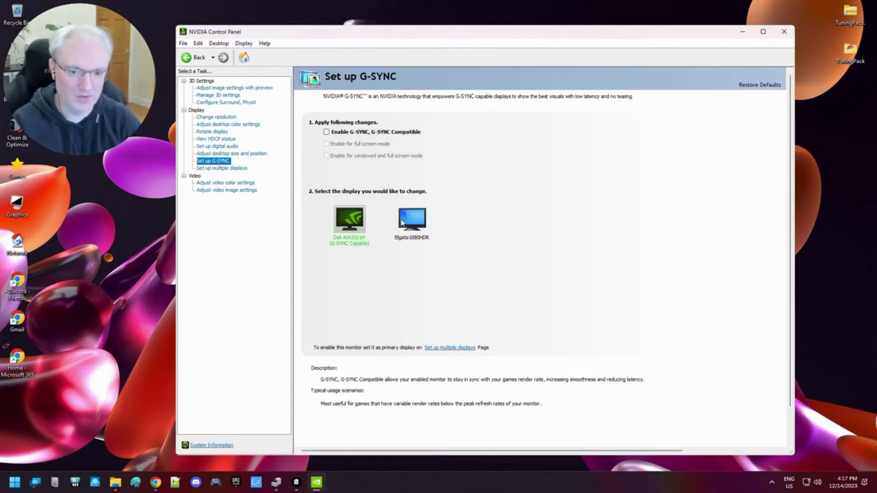
{"action": "left_click", "coordinate": [239, 168]}
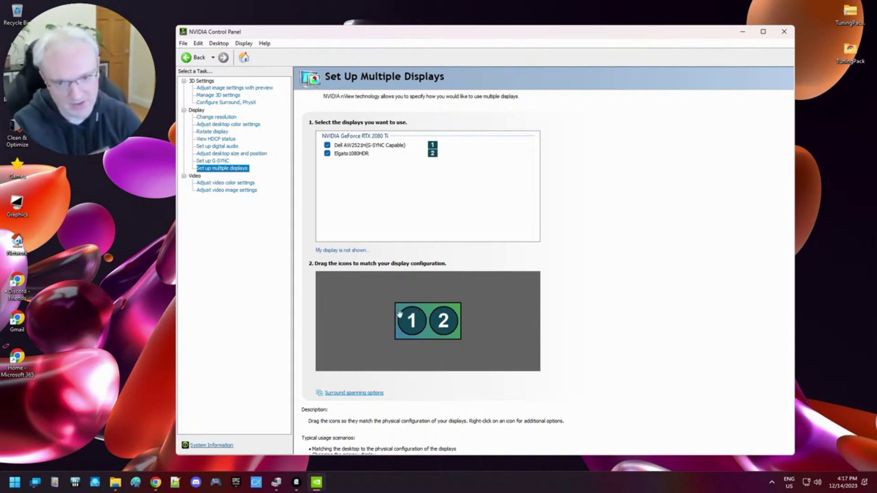
{"action": "left_click", "coordinate": [226, 183]}
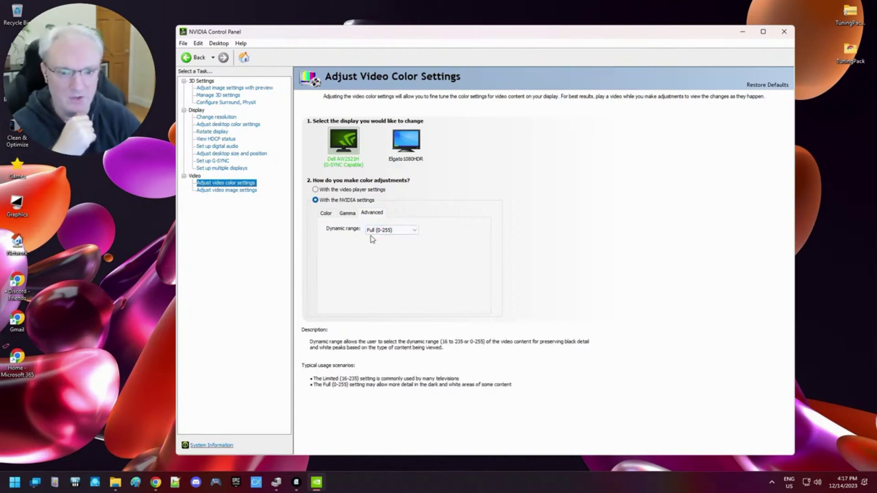
Step: Review Adjust Video Image Settings, then close NVIDIA Control Panel to the desktop
{"action": "left_click", "coordinate": [239, 190]}
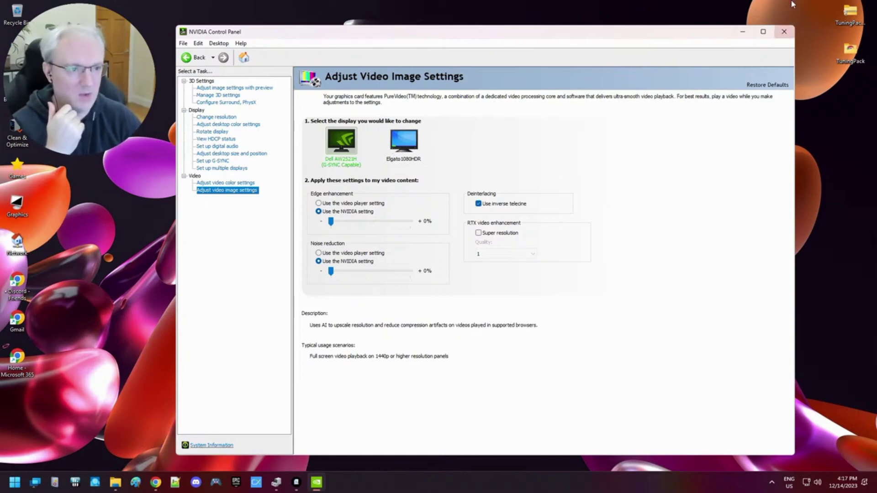
{"action": "left_click", "coordinate": [783, 32]}
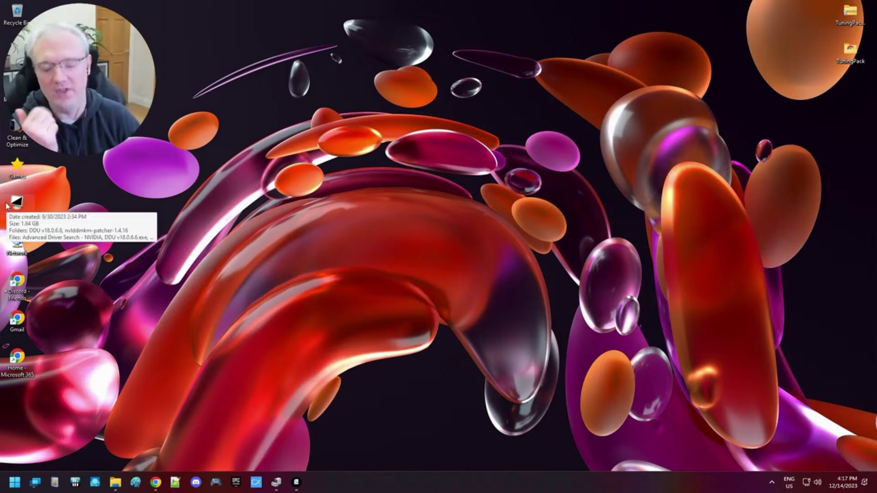
Step: Read the guide PDF from page 63 to 67, then launch msinfo32.exe
{"action": "left_click", "coordinate": [156, 482]}
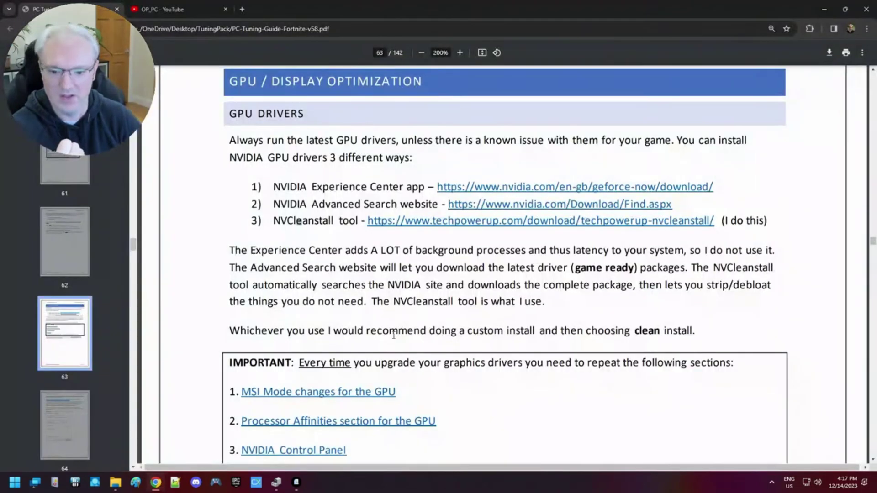
{"action": "scroll", "coordinate": [382, 325], "scroll_direction": "down", "scroll_amount": 3}
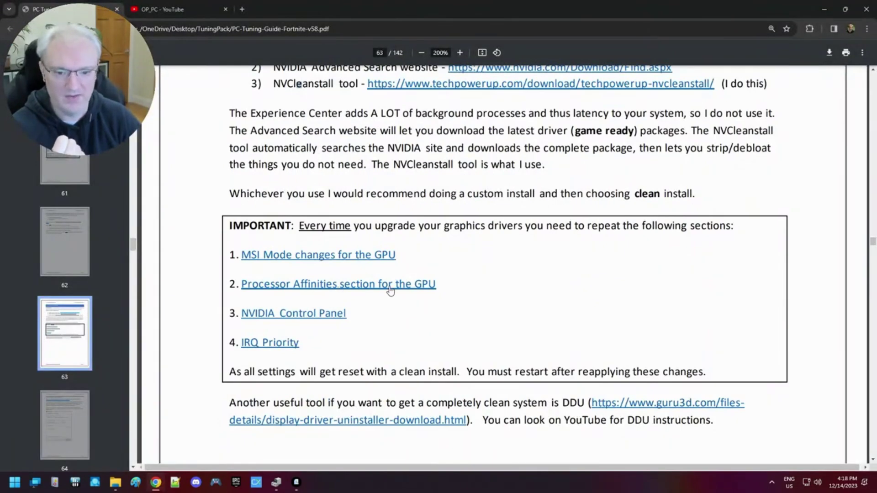
{"action": "scroll", "coordinate": [389, 290], "scroll_direction": "down", "scroll_amount": 3}
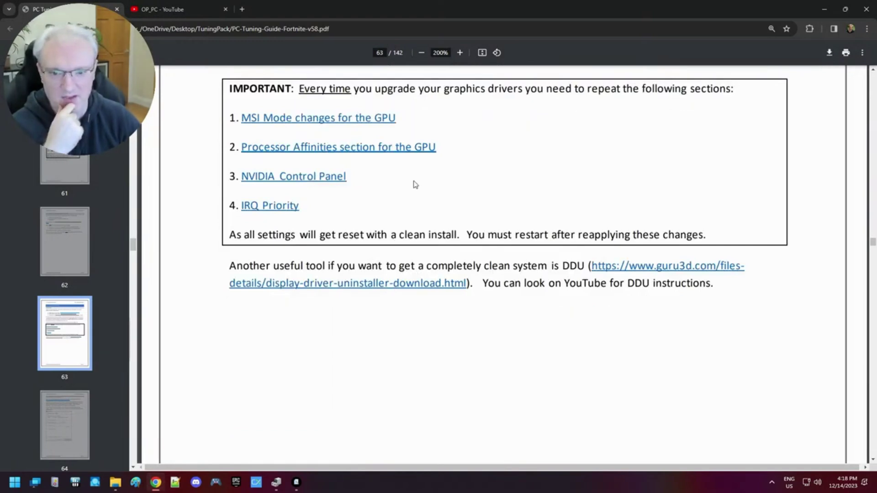
{"action": "scroll", "coordinate": [415, 184], "scroll_direction": "down", "scroll_amount": 1}
{"action": "scroll", "coordinate": [356, 137], "scroll_direction": "up", "scroll_amount": 2}
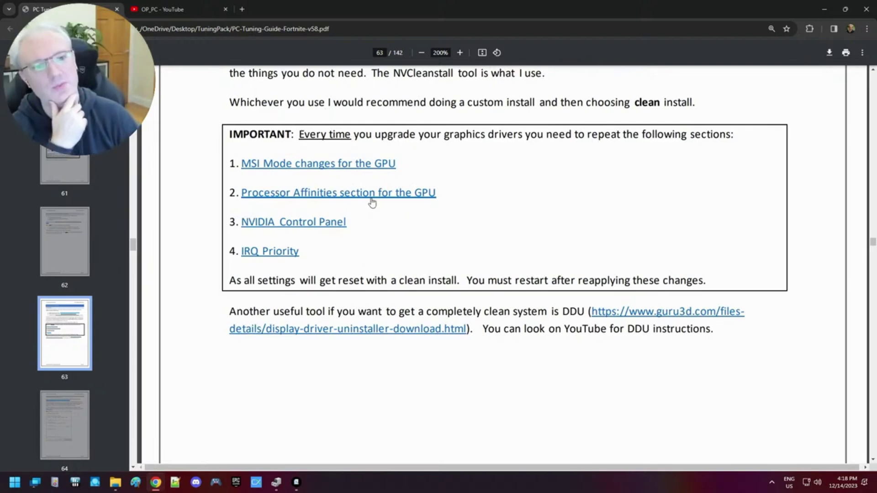
{"action": "scroll", "coordinate": [279, 223], "scroll_direction": "down", "scroll_amount": 1}
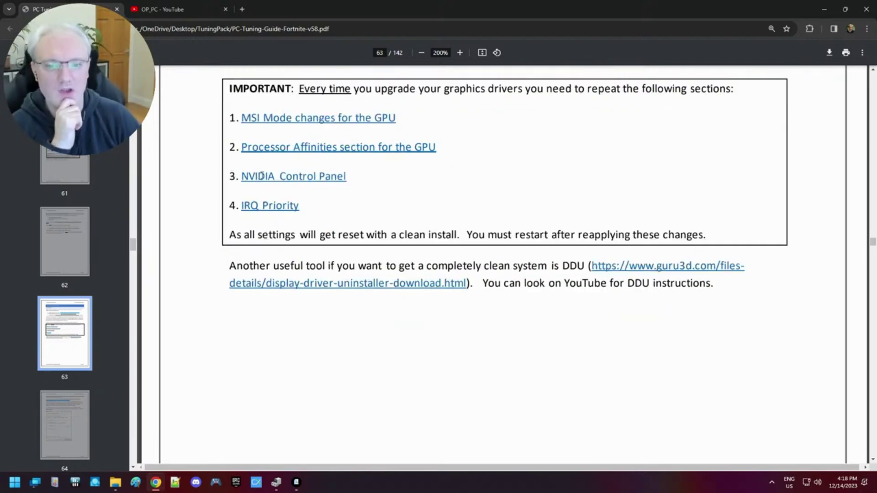
{"action": "scroll", "coordinate": [340, 197], "scroll_direction": "down", "scroll_amount": 3}
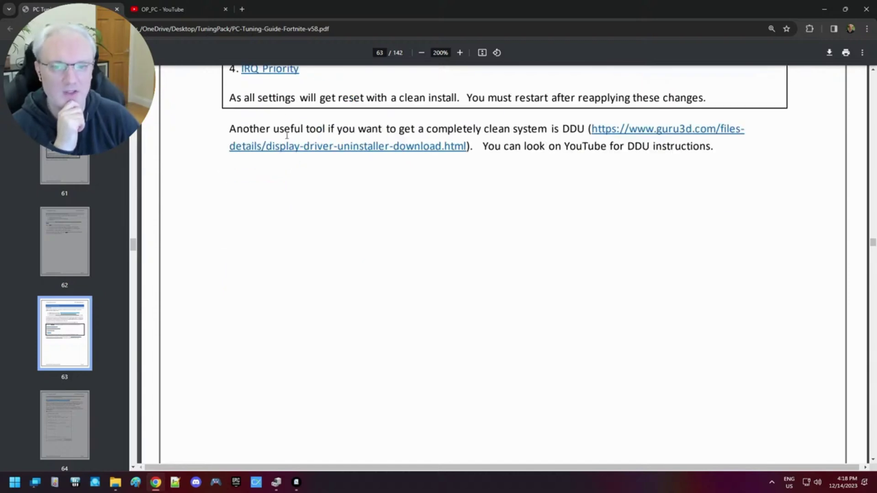
{"action": "scroll", "coordinate": [287, 136], "scroll_direction": "up", "scroll_amount": 1}
{"action": "scroll", "coordinate": [412, 222], "scroll_direction": "down", "scroll_amount": 5}
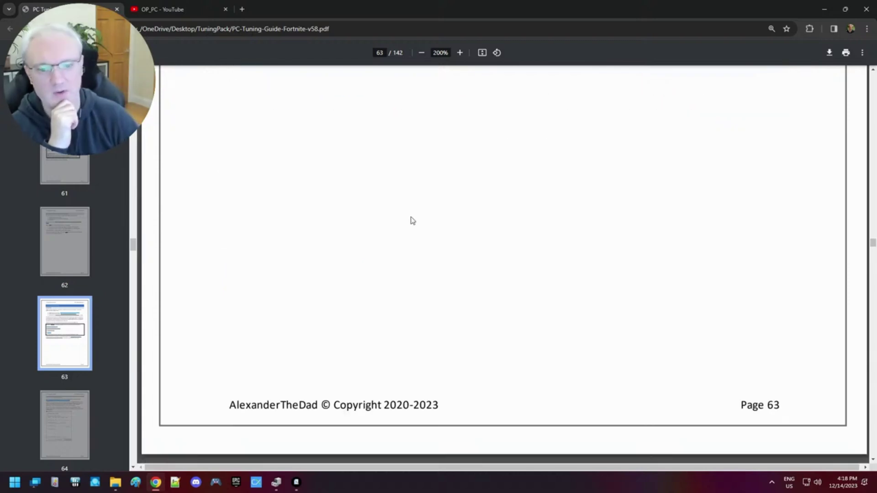
{"action": "scroll", "coordinate": [396, 242], "scroll_direction": "down", "scroll_amount": 10}
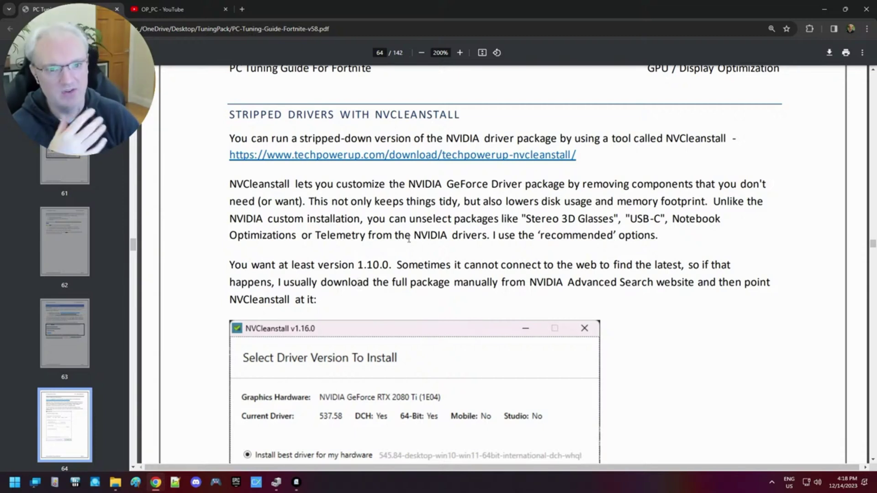
{"action": "scroll", "coordinate": [374, 277], "scroll_direction": "down", "scroll_amount": 20}
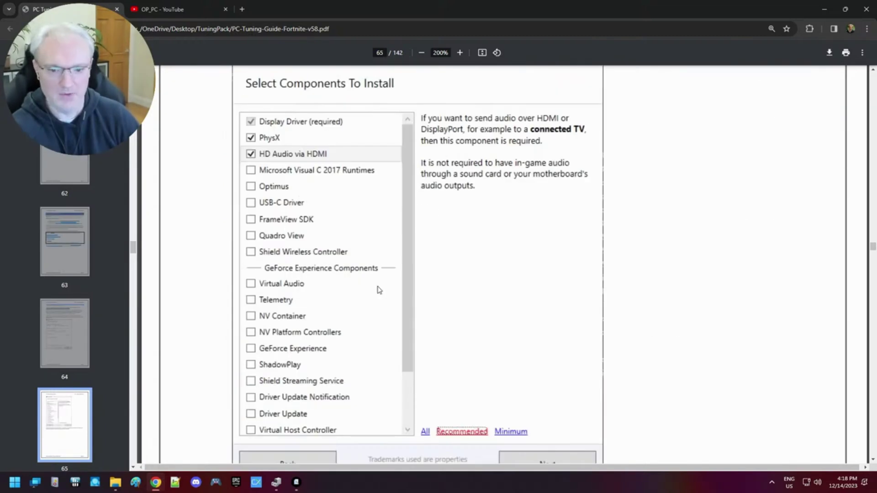
{"action": "scroll", "coordinate": [388, 293], "scroll_direction": "down", "scroll_amount": 20}
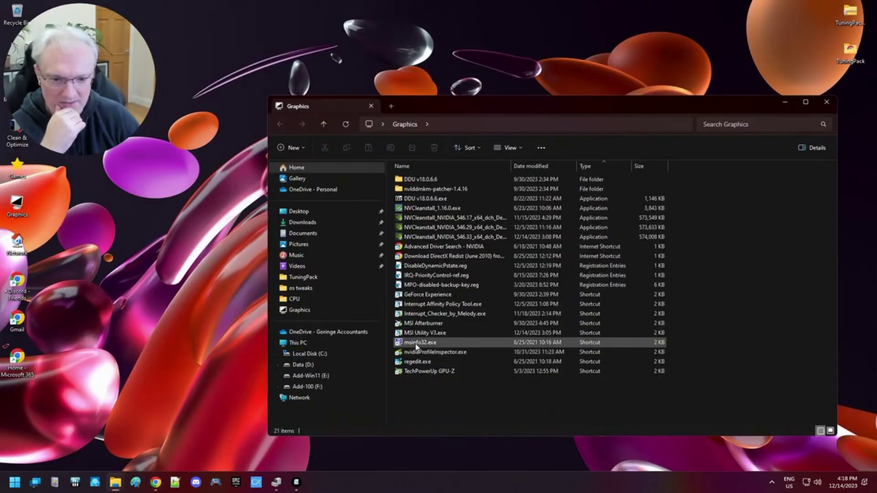
{"action": "double_click", "coordinate": [415, 344]}
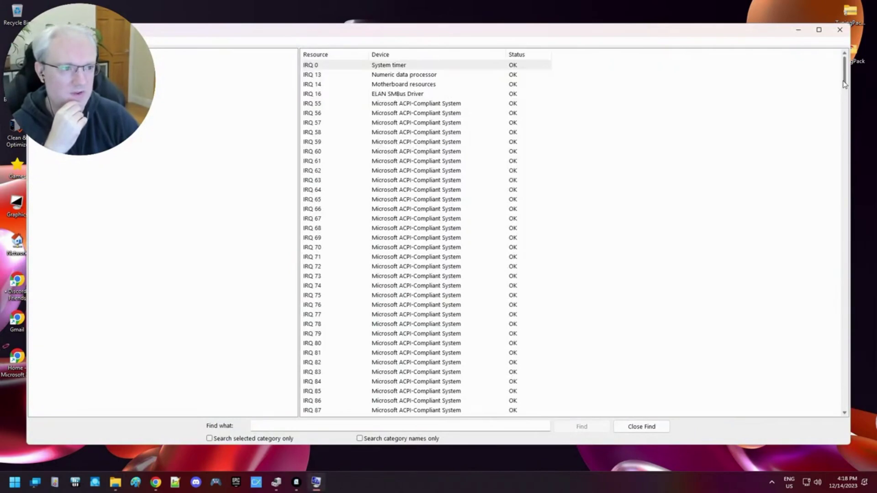
{"action": "left_click_drag", "start_coordinate": [844, 85], "coordinate": [832, 379]}
{"action": "scroll", "coordinate": [402, 327], "scroll_direction": "down", "scroll_amount": 9}
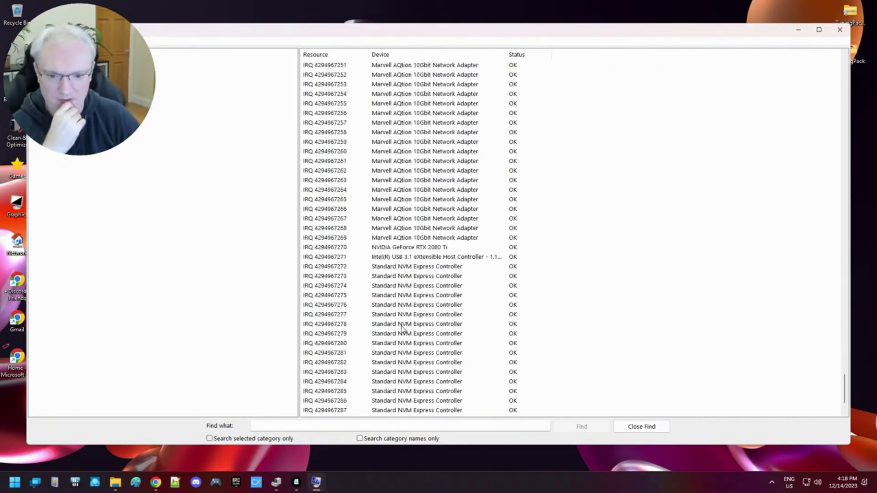
{"action": "left_click", "coordinate": [361, 248]}
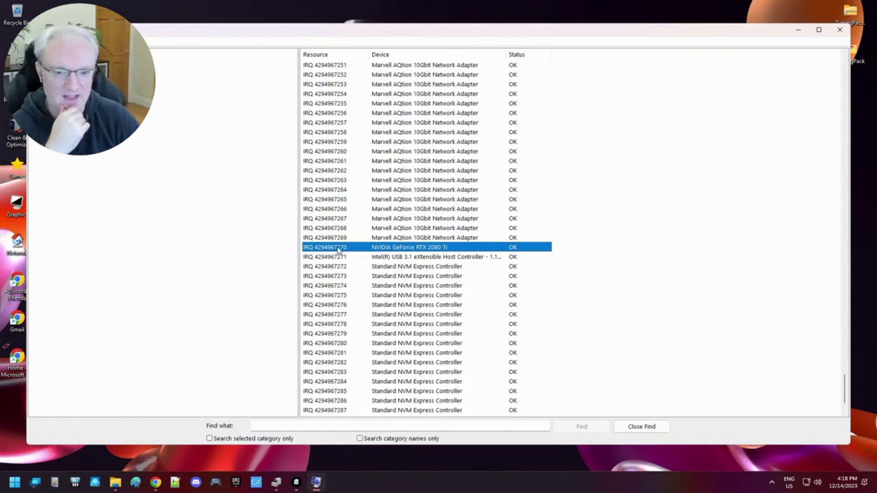
{"action": "mouse_move", "coordinate": [116, 479]}
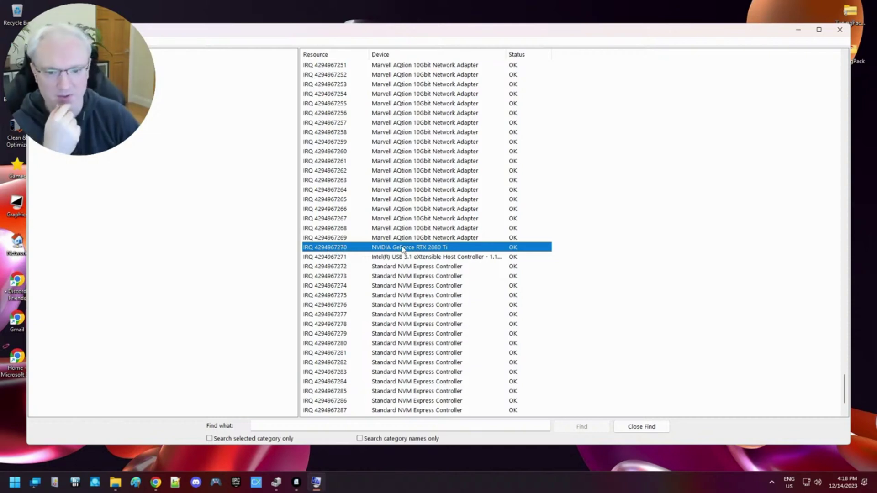
{"action": "left_click", "coordinate": [366, 260]}
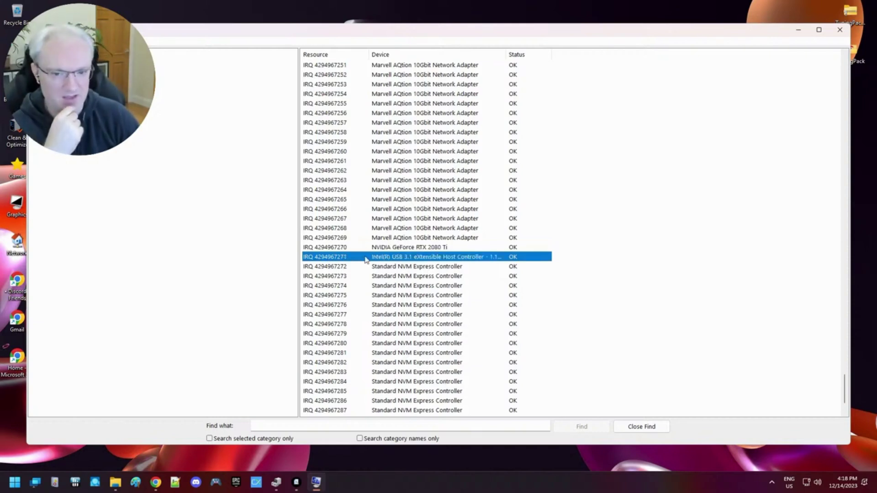
{"action": "left_click", "coordinate": [400, 250]}
{"action": "left_click", "coordinate": [397, 256]}
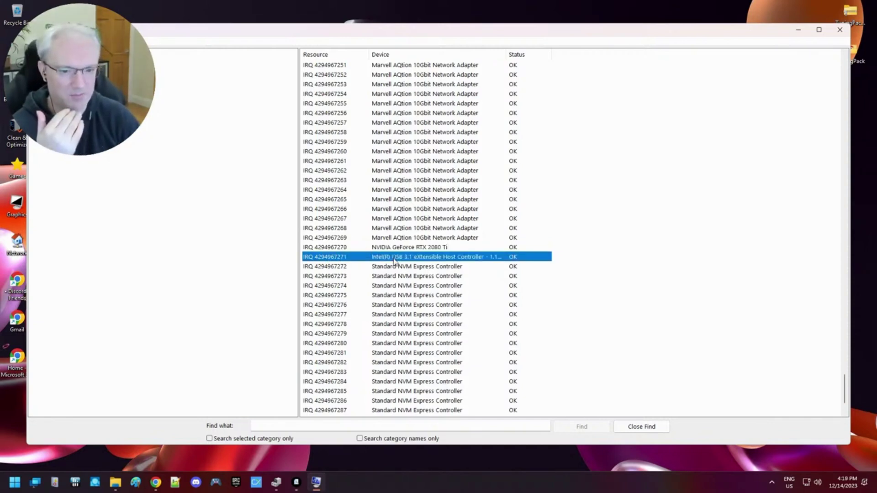
{"action": "left_click", "coordinate": [394, 248]}
{"action": "left_click", "coordinate": [395, 257]}
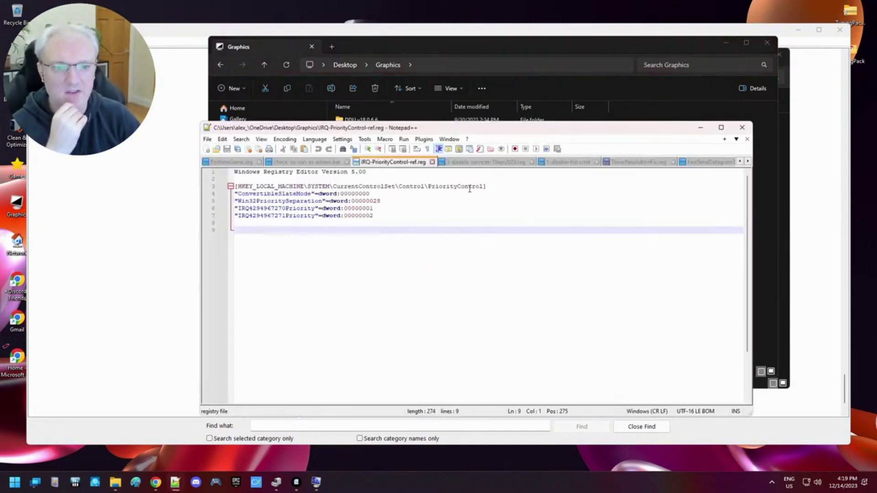
Step: Highlight the IRQ priority lines 6–7, the PriorityControl key path and its four values
{"action": "left_click_drag", "start_coordinate": [384, 218], "coordinate": [236, 208]}
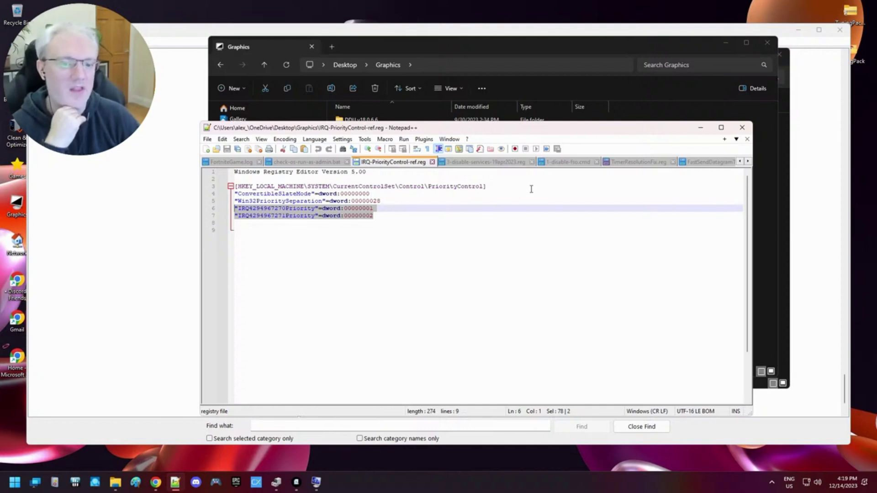
{"action": "left_click", "coordinate": [388, 220]}
{"action": "left_click_drag", "start_coordinate": [382, 215], "coordinate": [224, 209]}
{"action": "left_click", "coordinate": [463, 231]}
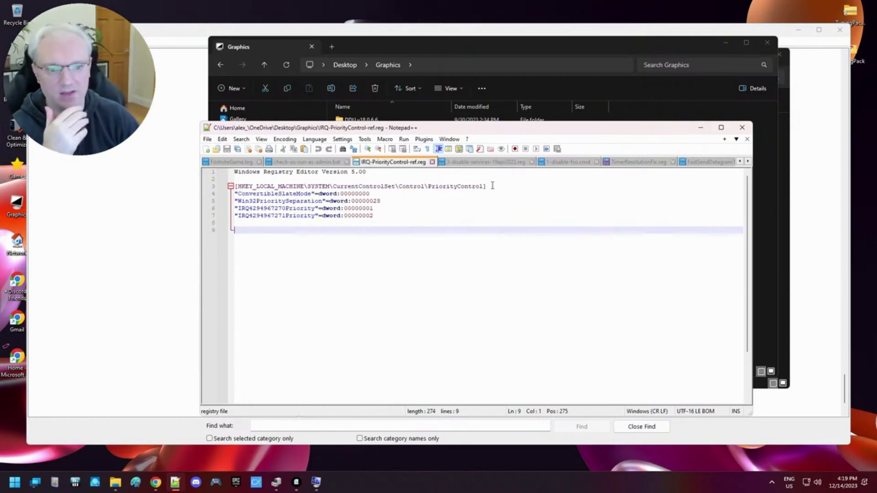
{"action": "left_click_drag", "start_coordinate": [484, 186], "coordinate": [238, 186]}
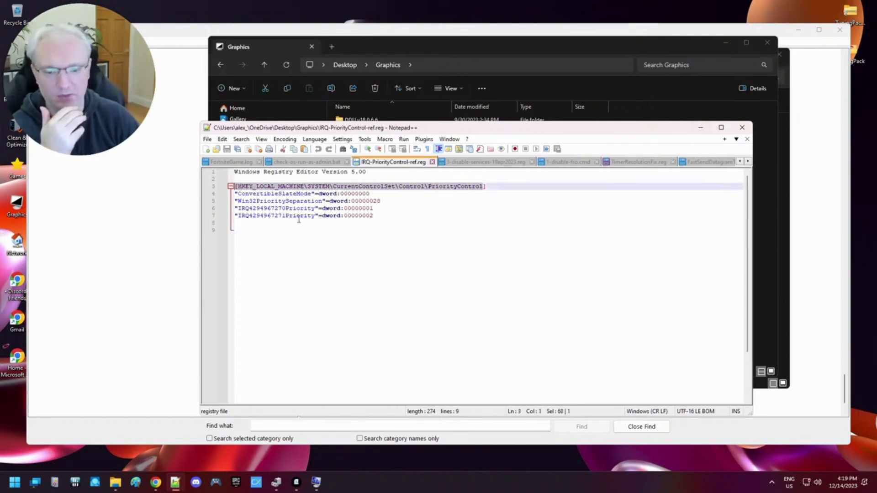
{"action": "left_click_drag", "start_coordinate": [384, 215], "coordinate": [219, 195]}
{"action": "left_click", "coordinate": [340, 228]}
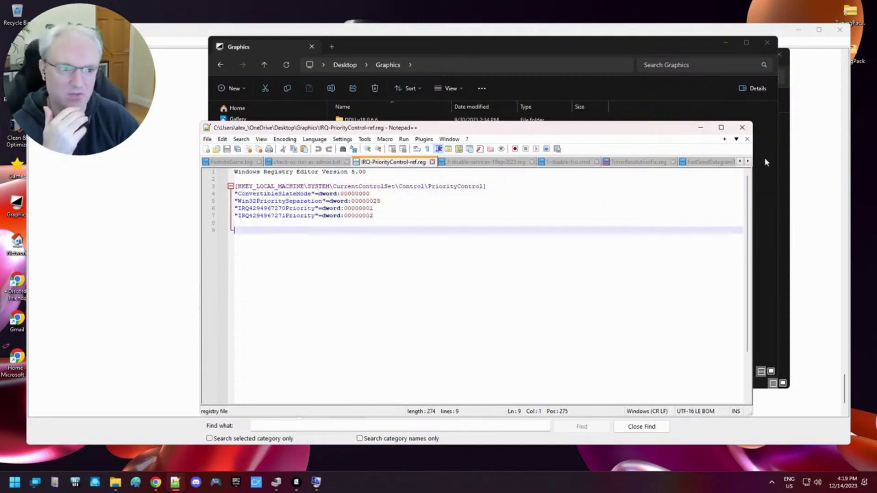
Step: Minimise Notepad++ and expand the hidden tray icons to reach MSI Afterburner
{"action": "left_click", "coordinate": [702, 128]}
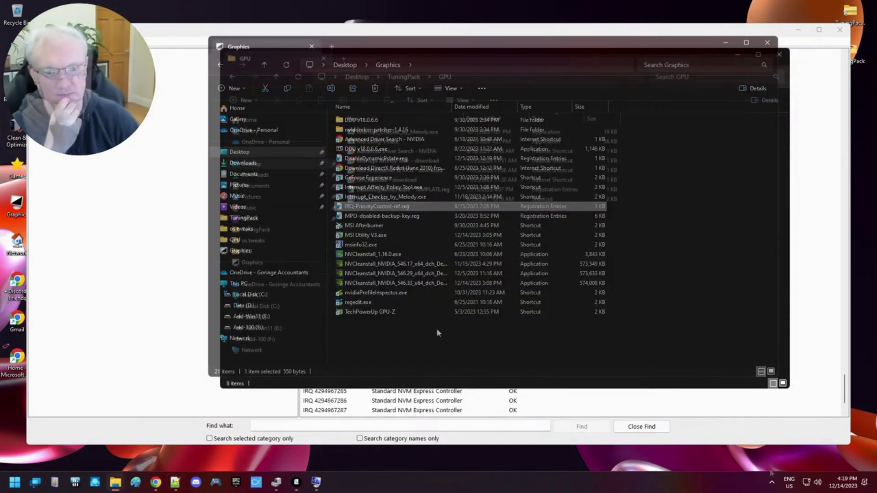
{"action": "left_click", "coordinate": [771, 482]}
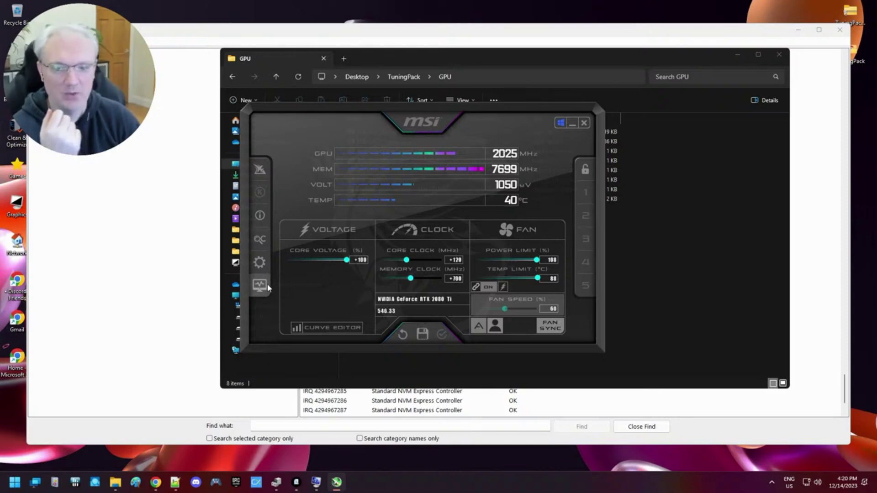
{"action": "left_click", "coordinate": [260, 262]}
{"action": "left_click", "coordinate": [282, 131]}
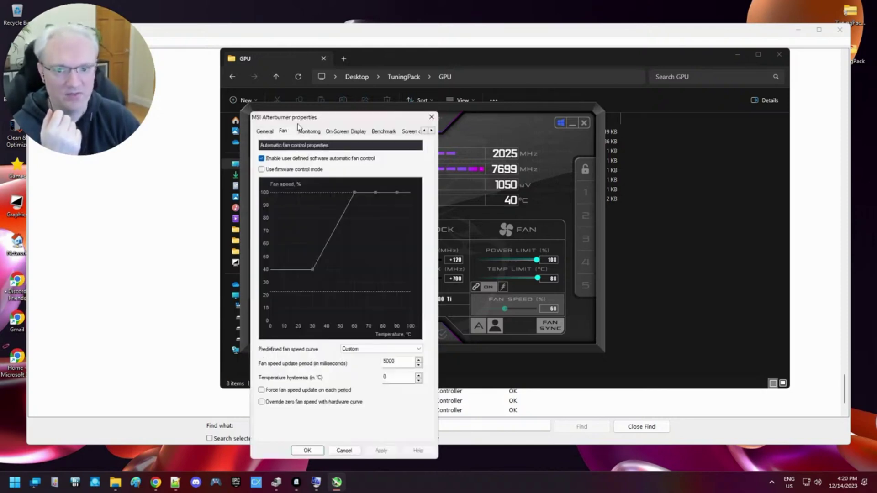
{"action": "left_click_drag", "start_coordinate": [306, 118], "coordinate": [379, 106]}
{"action": "left_click_drag", "start_coordinate": [436, 104], "coordinate": [415, 100]}
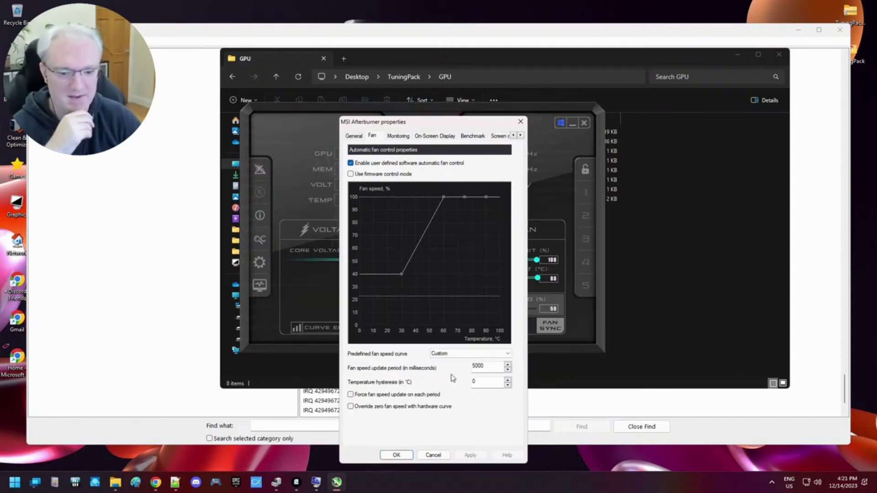
{"action": "left_click", "coordinate": [396, 446]}
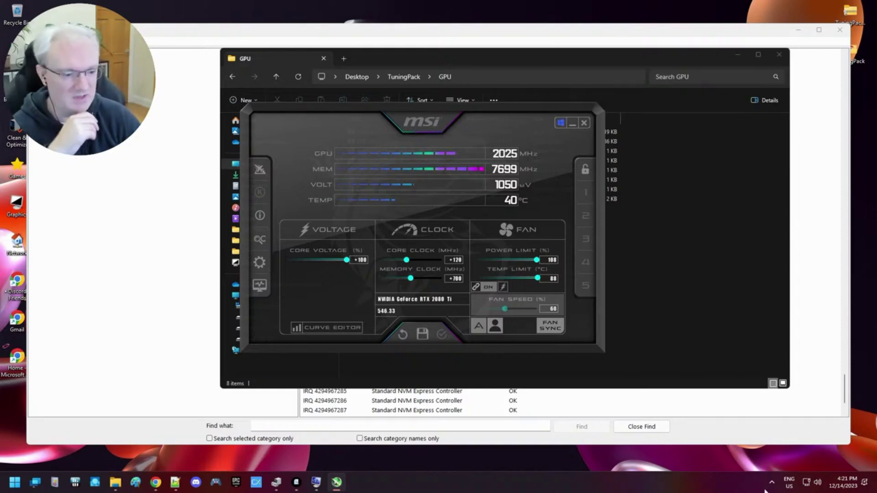
Step: Return to the guide, highlight the DISPLAY MONITOR heading, and scroll down toward page 85
{"action": "left_click", "coordinate": [260, 262]}
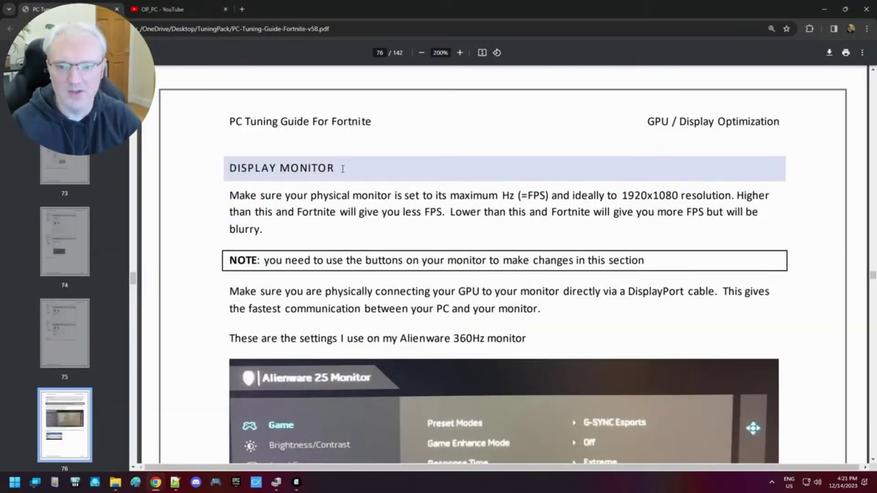
{"action": "left_click_drag", "start_coordinate": [348, 176], "coordinate": [228, 173]}
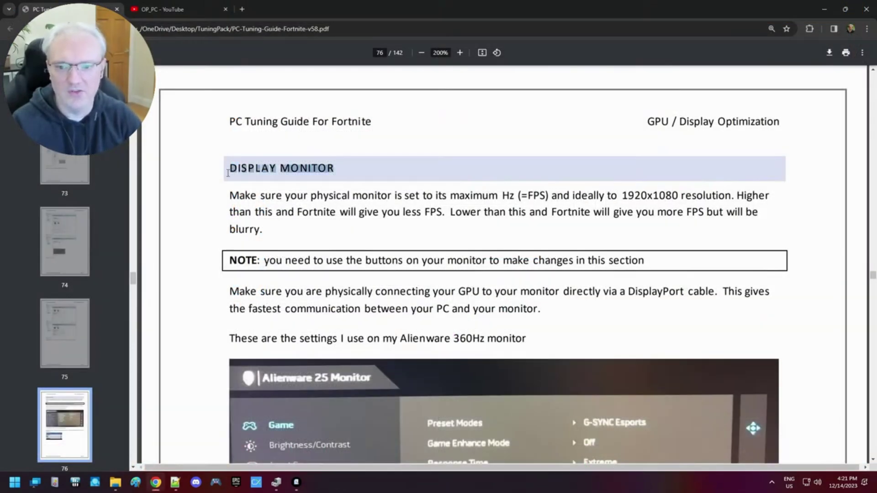
{"action": "left_click", "coordinate": [339, 218]}
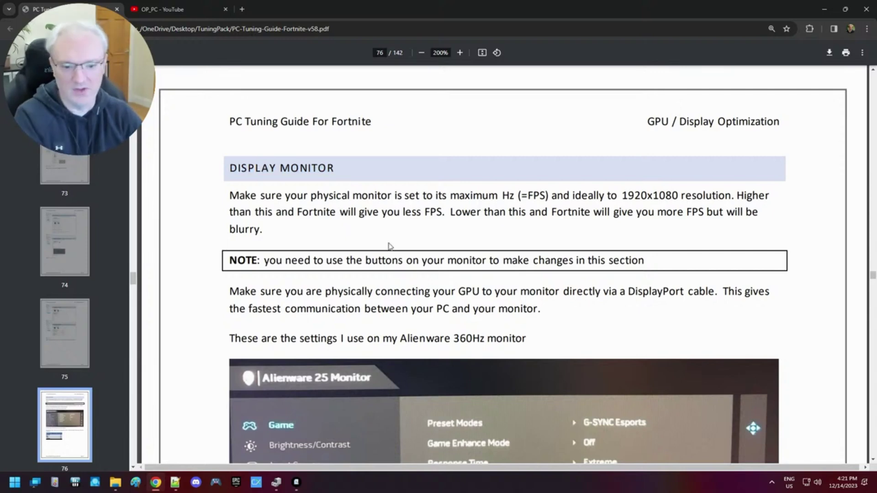
{"action": "scroll", "coordinate": [391, 247], "scroll_direction": "down", "scroll_amount": 4}
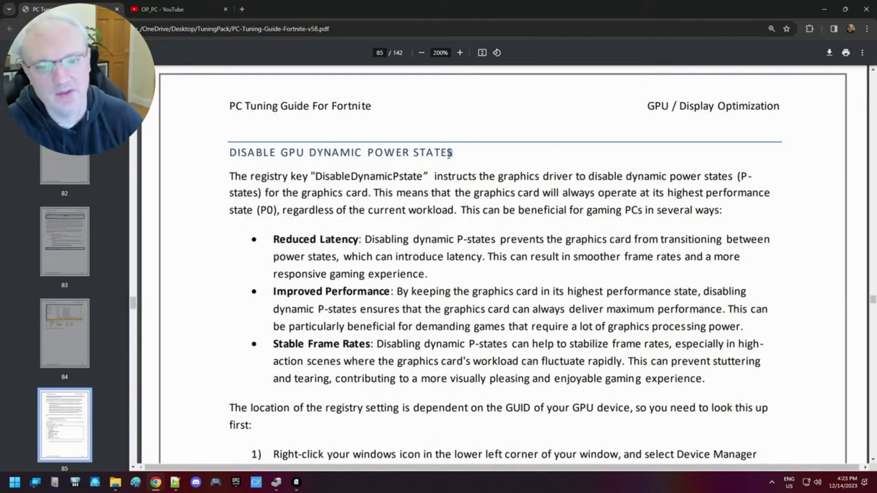
Step: Highlight the Disable GPU Dynamic Power States heading and DisableDynamicPstate value, then return to page 85
{"action": "left_click_drag", "start_coordinate": [449, 154], "coordinate": [229, 153]}
{"action": "left_click", "coordinate": [375, 182]}
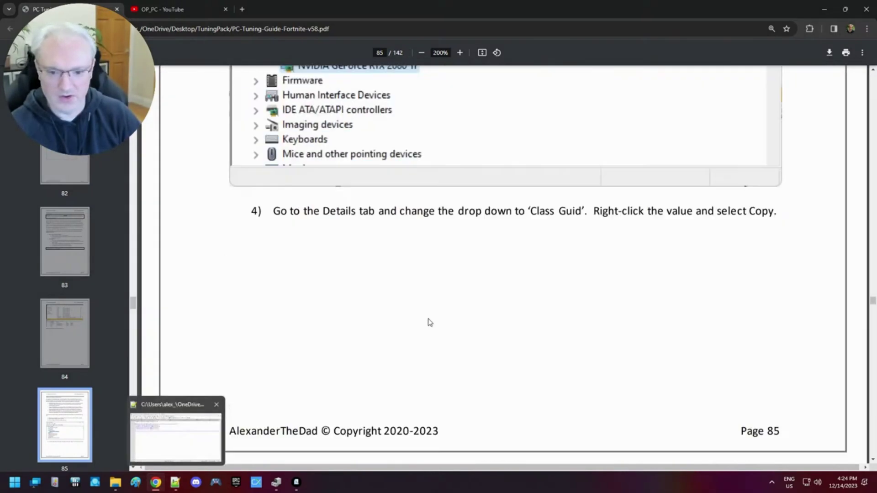
{"action": "scroll", "coordinate": [429, 322], "scroll_direction": "down", "scroll_amount": 10}
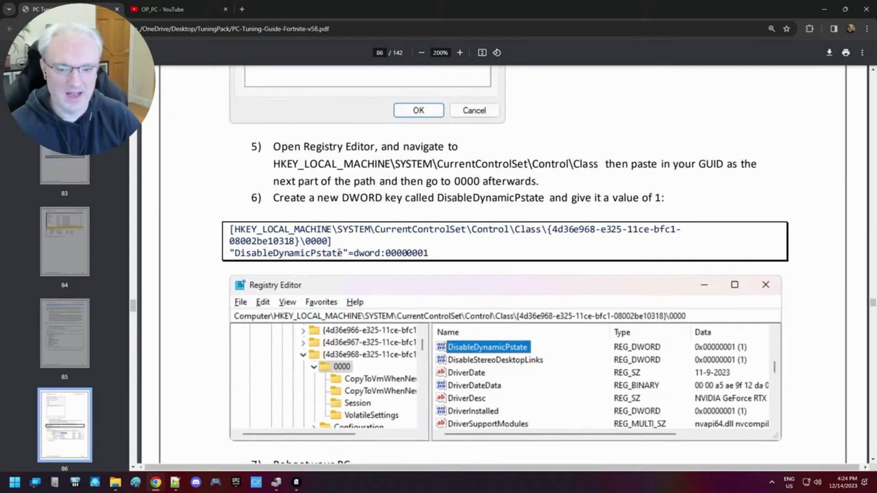
{"action": "left_click_drag", "start_coordinate": [236, 253], "coordinate": [341, 254]}
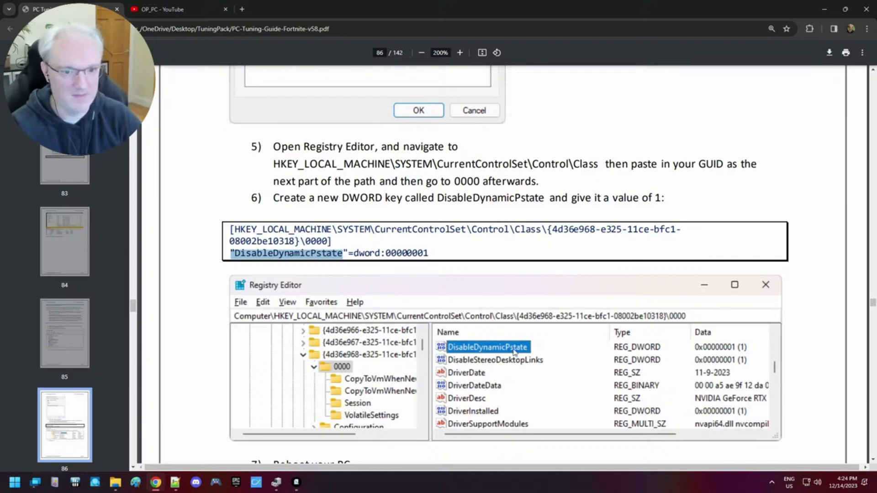
{"action": "scroll", "coordinate": [464, 272], "scroll_direction": "up", "scroll_amount": 10}
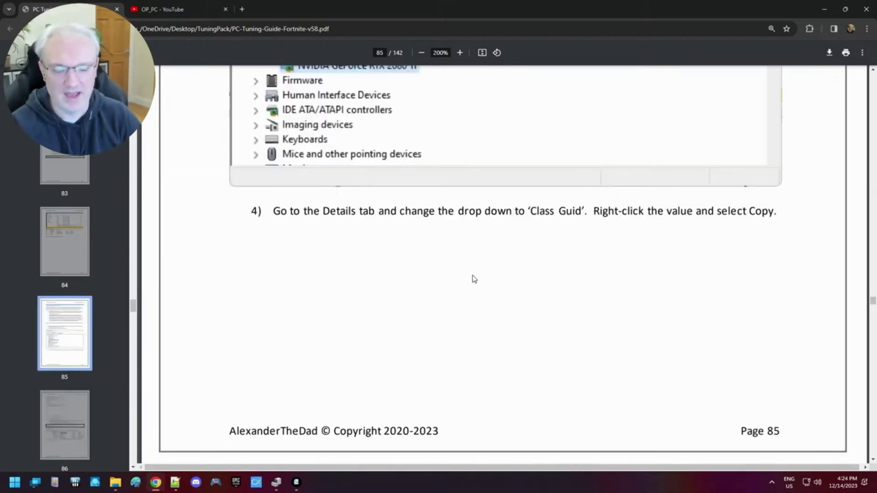
{"action": "scroll", "coordinate": [474, 279], "scroll_direction": "up", "scroll_amount": 5}
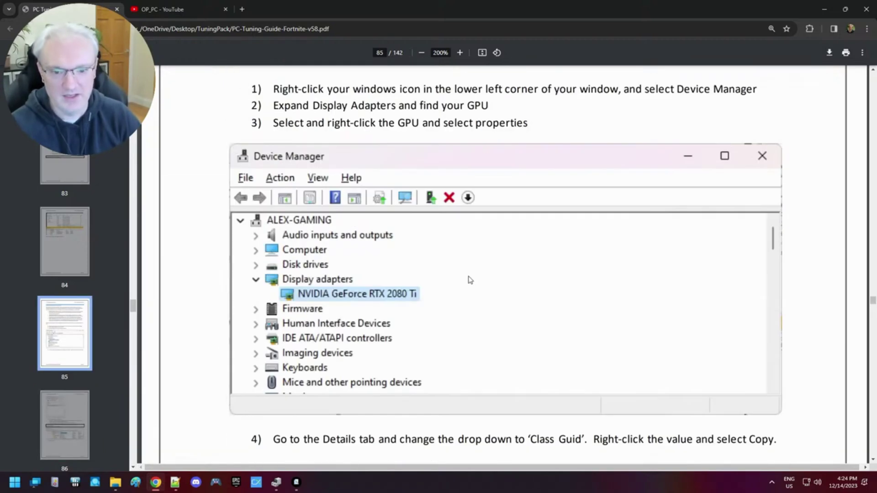
Step: Open Device Manager and select the NVIDIA GeForce RTX 2080 Ti under Display adapters
{"action": "right_click", "coordinate": [13, 483]}
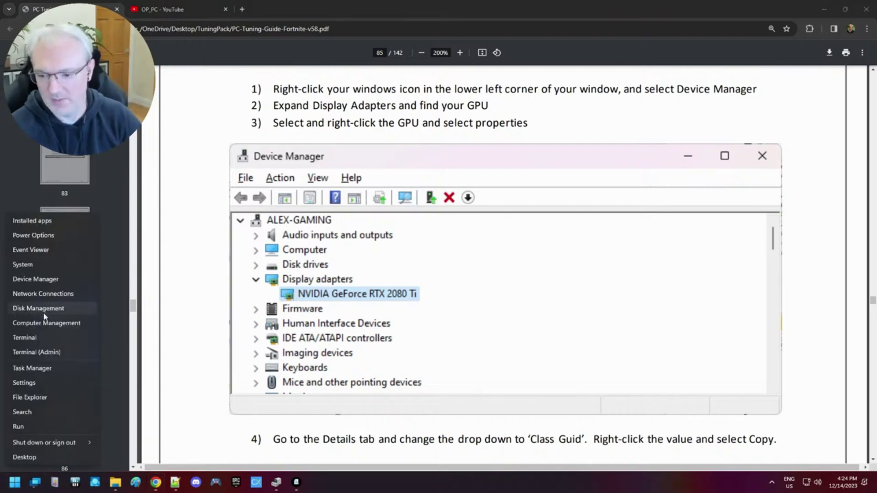
{"action": "left_click", "coordinate": [39, 279]}
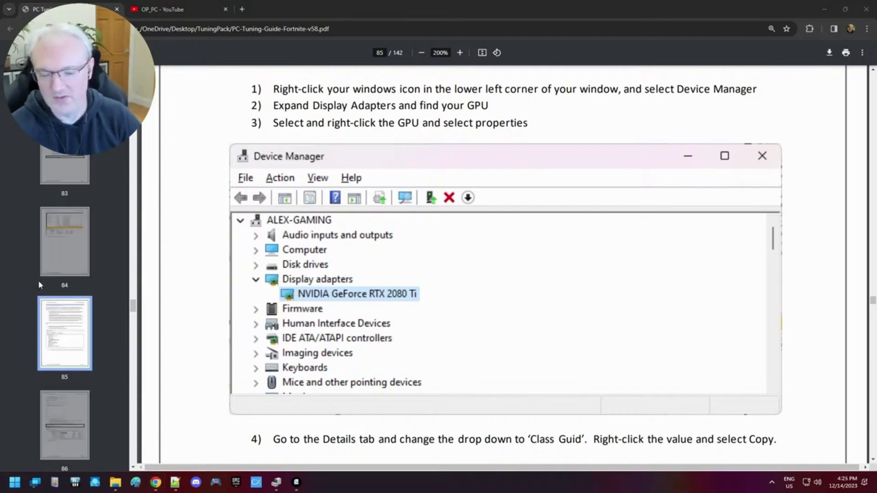
{"action": "left_click_drag", "start_coordinate": [243, 30], "coordinate": [555, 161]}
{"action": "left_click", "coordinate": [364, 225]}
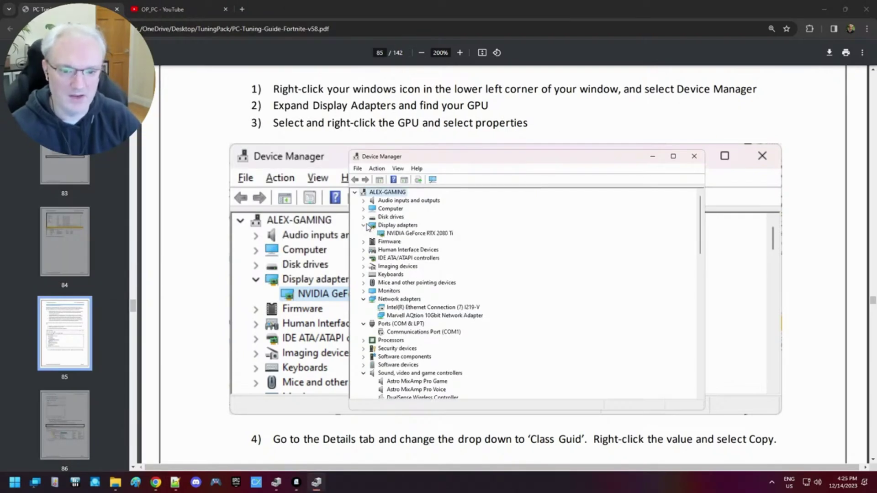
{"action": "left_click", "coordinate": [414, 234]}
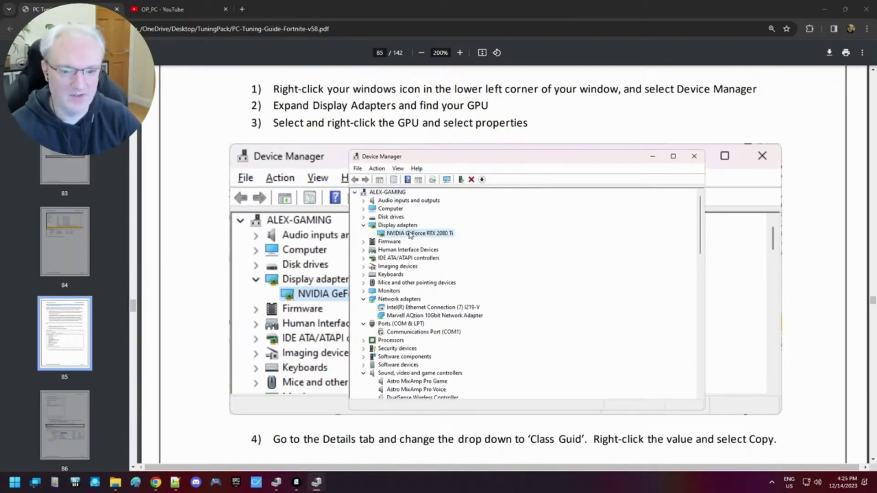
Step: Copy the RTX 2080 Ti's Class Guid from its Details properties, then close Device Manager
{"action": "right_click", "coordinate": [441, 238]}
{"action": "left_click", "coordinate": [483, 290]}
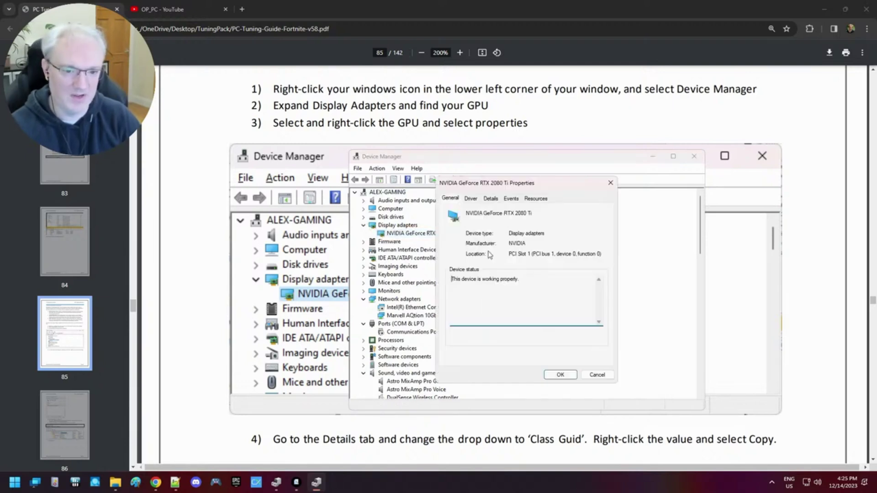
{"action": "left_click", "coordinate": [490, 199]}
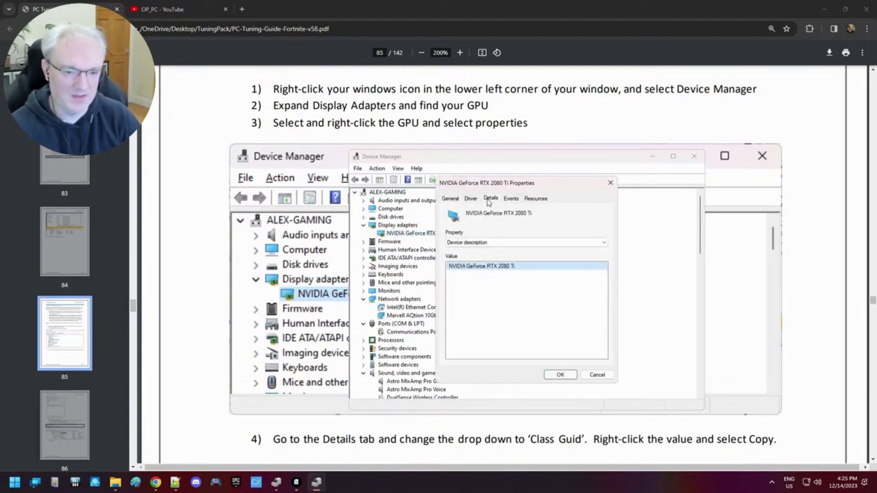
{"action": "left_click", "coordinate": [480, 245]}
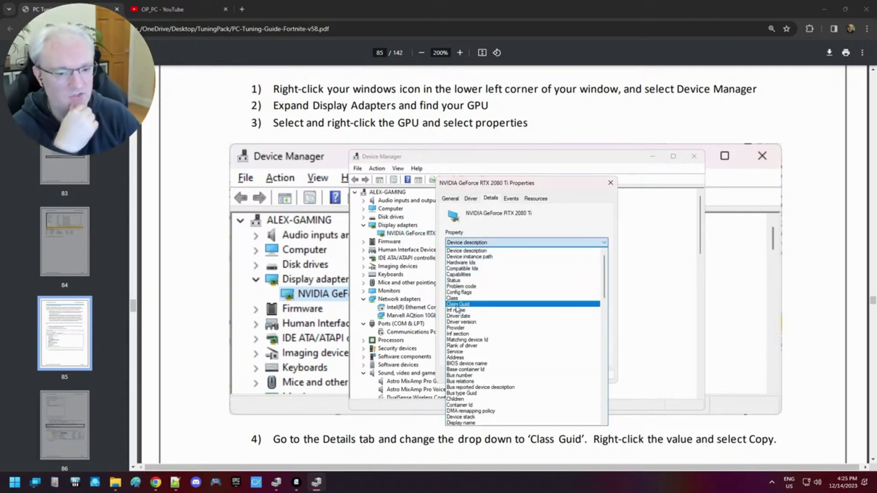
{"action": "left_click", "coordinate": [456, 305]}
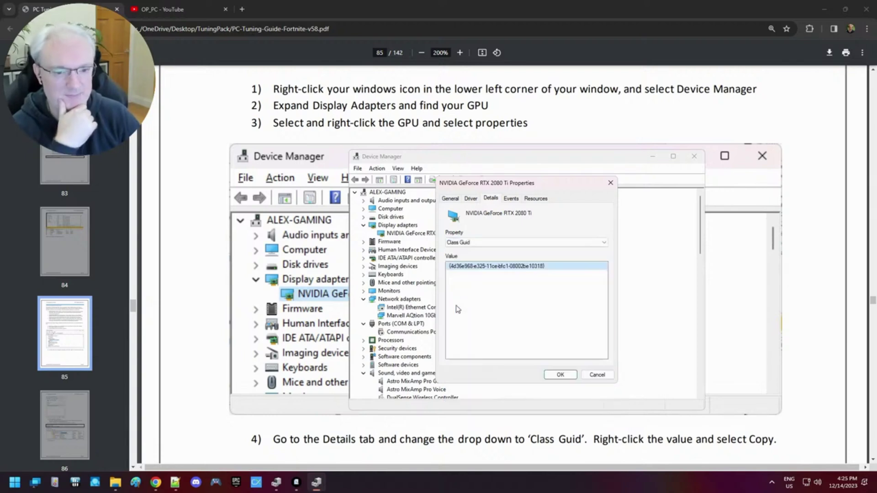
{"action": "right_click", "coordinate": [460, 270]}
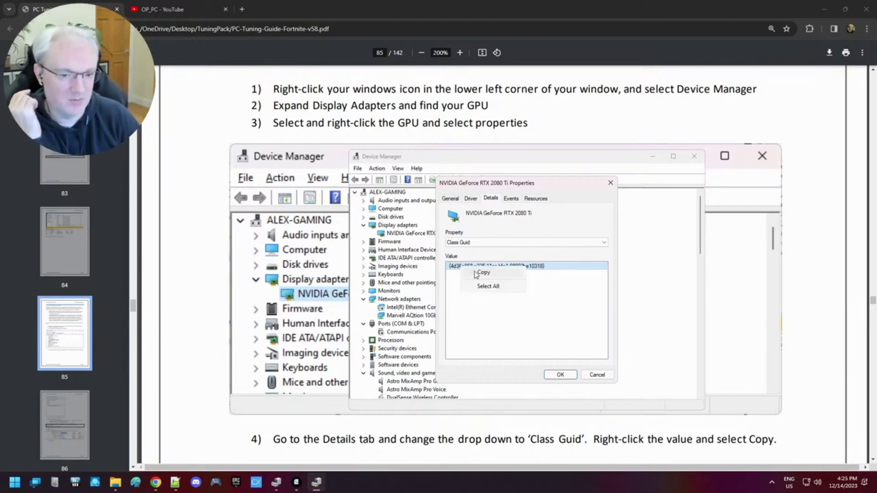
{"action": "left_click", "coordinate": [480, 274]}
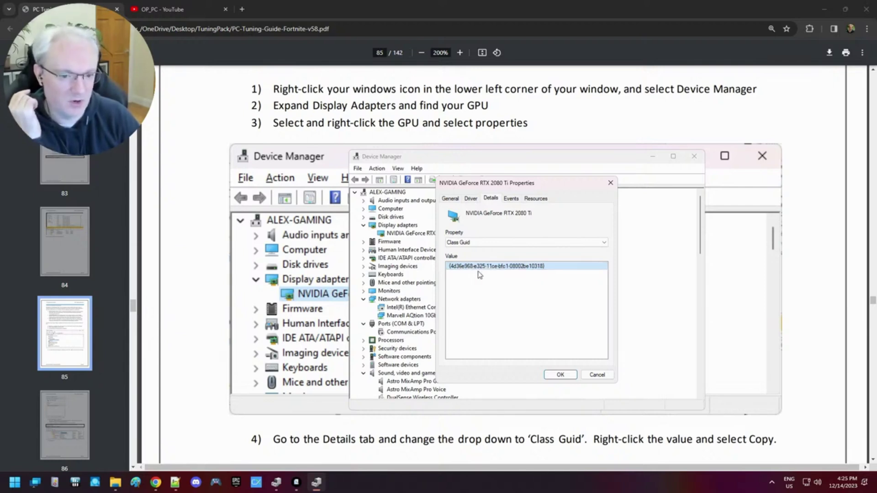
{"action": "left_click", "coordinate": [589, 376]}
{"action": "left_click", "coordinate": [694, 156]}
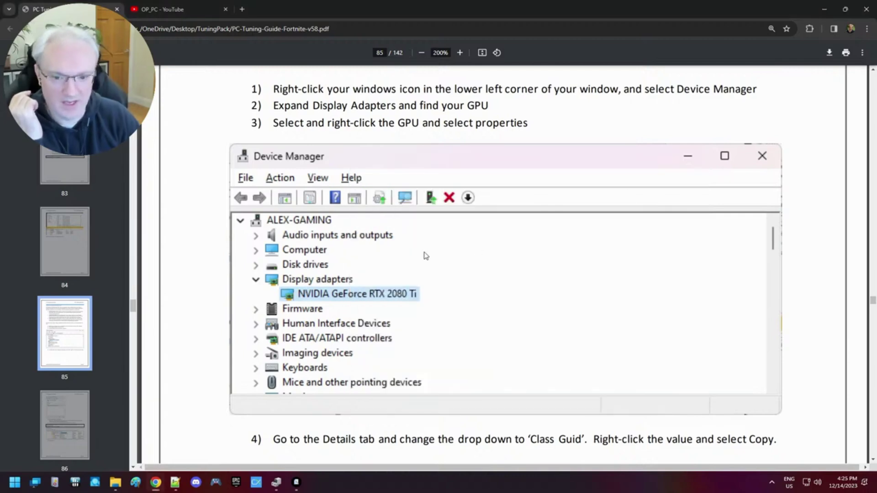
Step: Scroll to page 86 and select the {4d36e968-...-08002be10318} GUID in the registry path
{"action": "scroll", "coordinate": [459, 322], "scroll_direction": "down", "scroll_amount": 5}
{"action": "scroll", "coordinate": [463, 321], "scroll_direction": "down", "scroll_amount": 12}
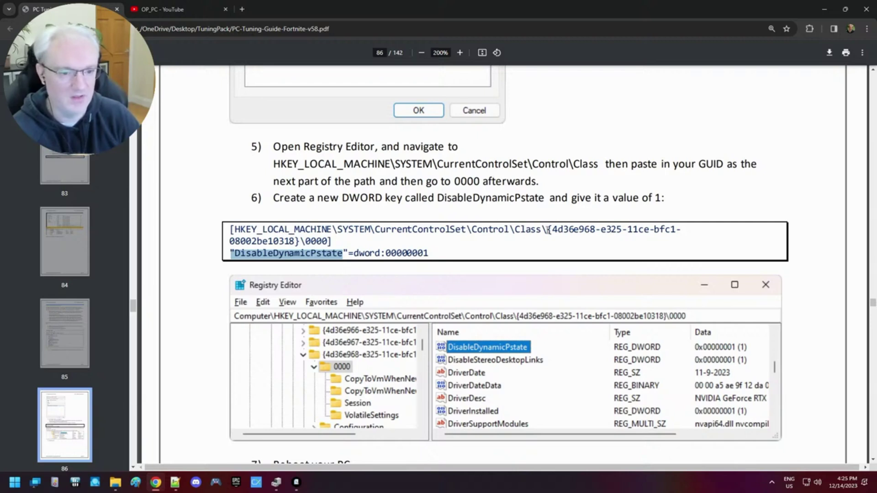
{"action": "left_click_drag", "start_coordinate": [544, 229], "coordinate": [302, 241]}
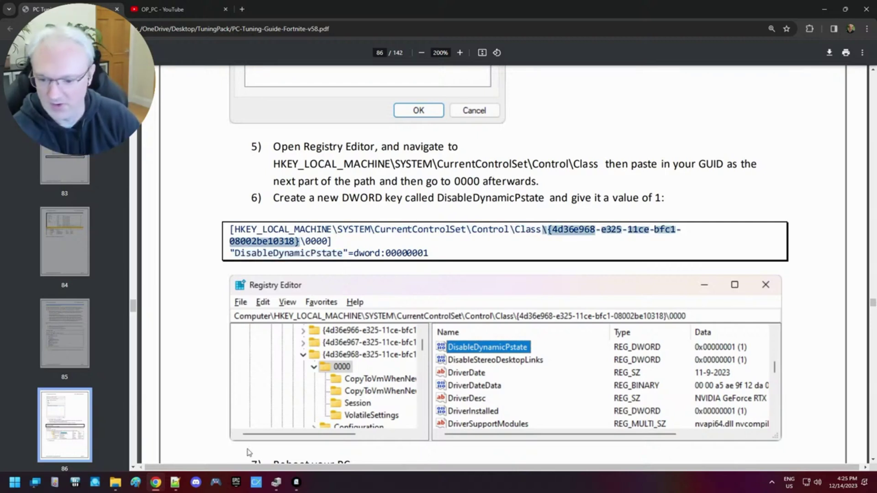
{"action": "mouse_move", "coordinate": [115, 483]}
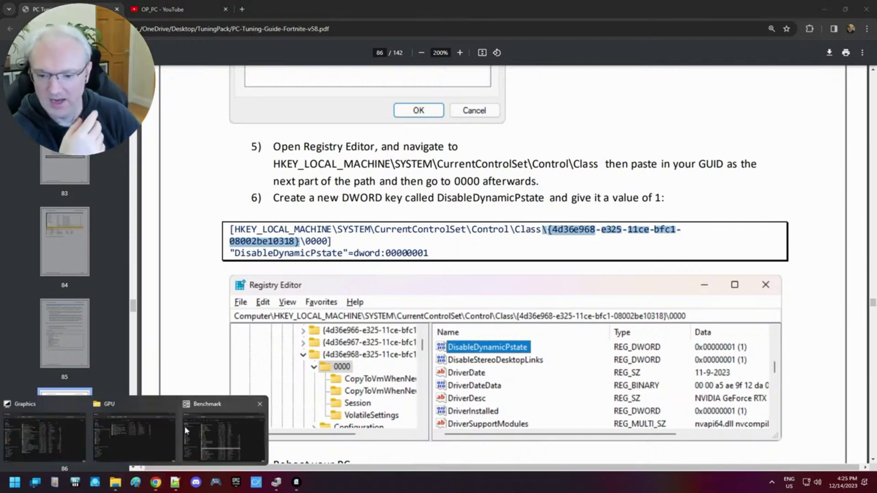
{"action": "left_click", "coordinate": [146, 407]}
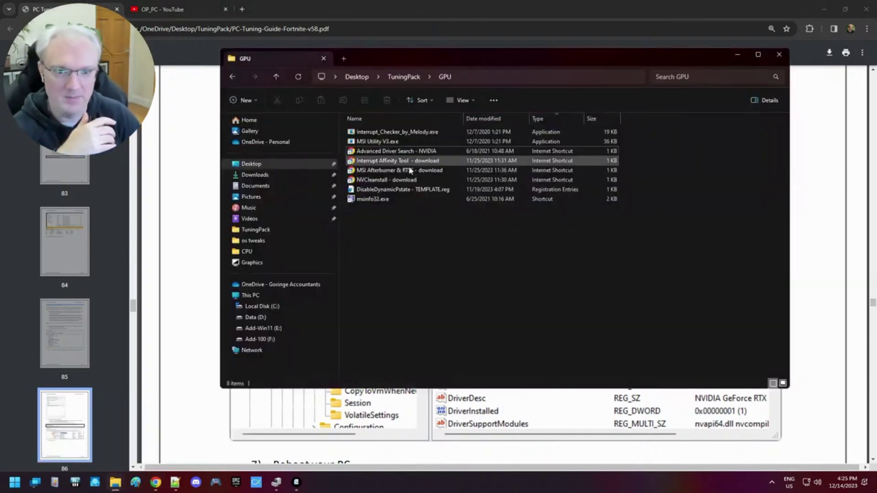
{"action": "left_click", "coordinate": [359, 191]}
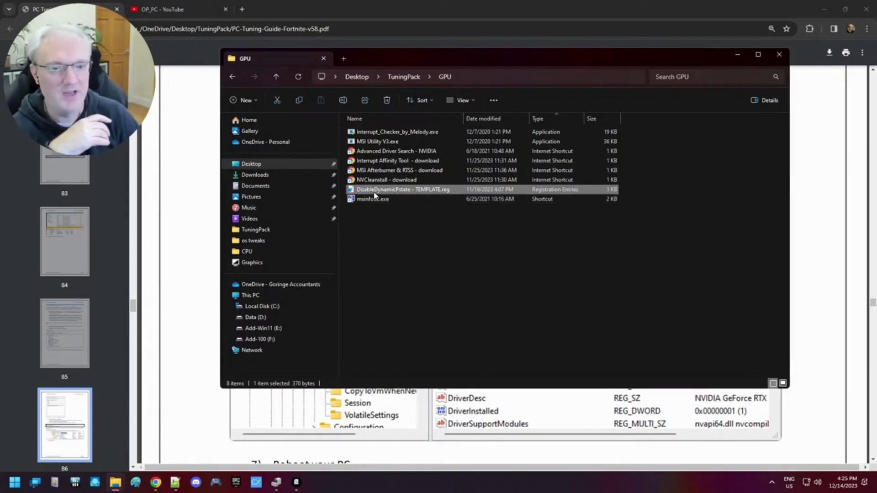
{"action": "right_click", "coordinate": [374, 195]}
{"action": "left_click", "coordinate": [413, 346]}
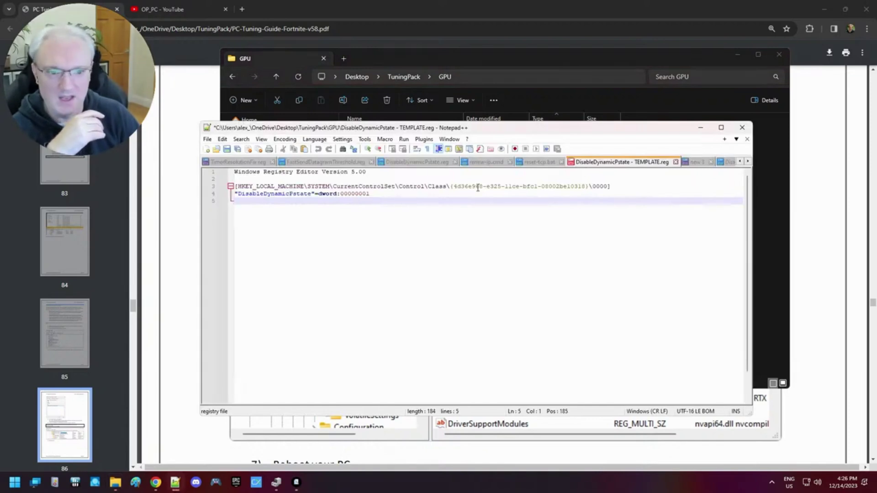
{"action": "left_click_drag", "start_coordinate": [452, 186], "coordinate": [589, 185]}
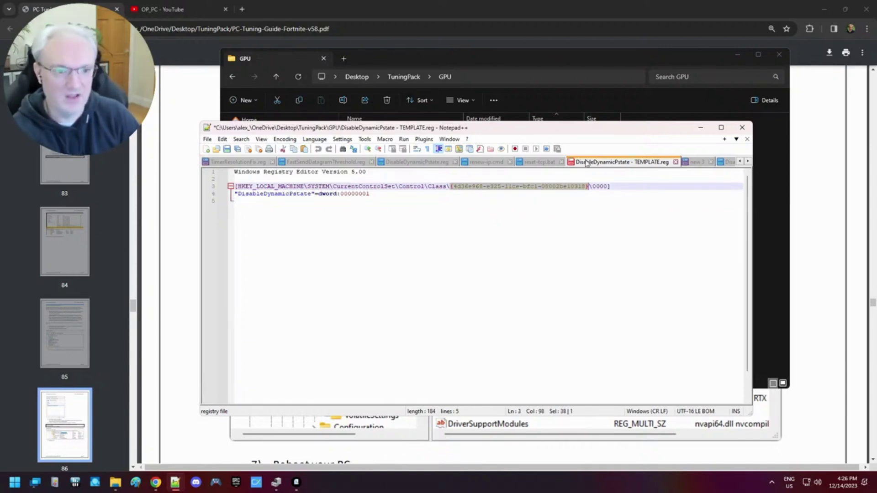
{"action": "left_click", "coordinate": [737, 131]}
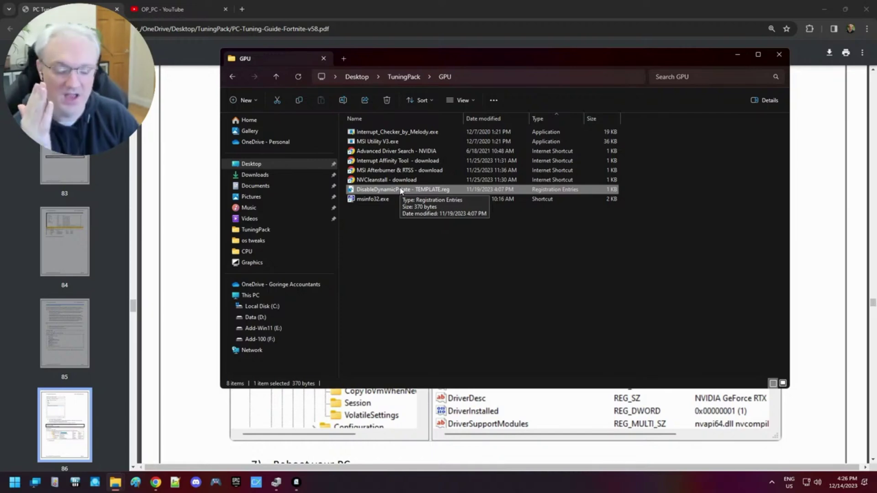
{"action": "key", "text": "alt+Tab"}
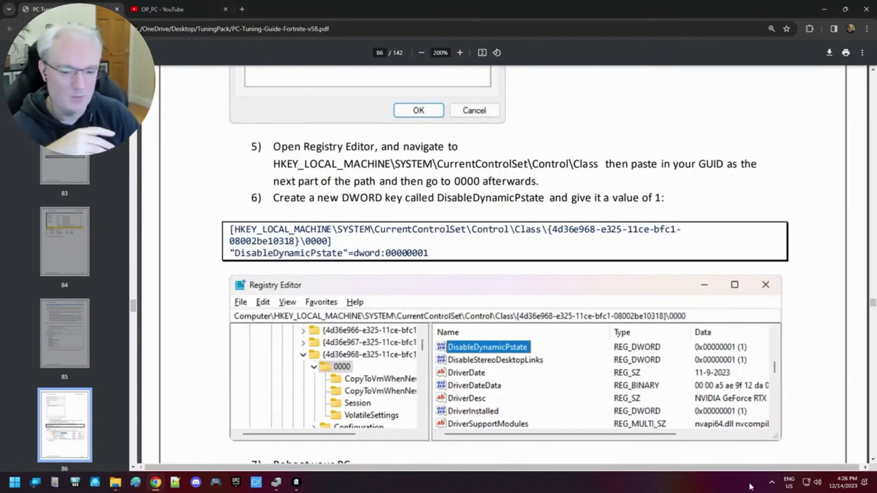
Step: Close LatencyMon and launch MSI Afterburner from the system tray
{"action": "mouse_move", "coordinate": [295, 481]}
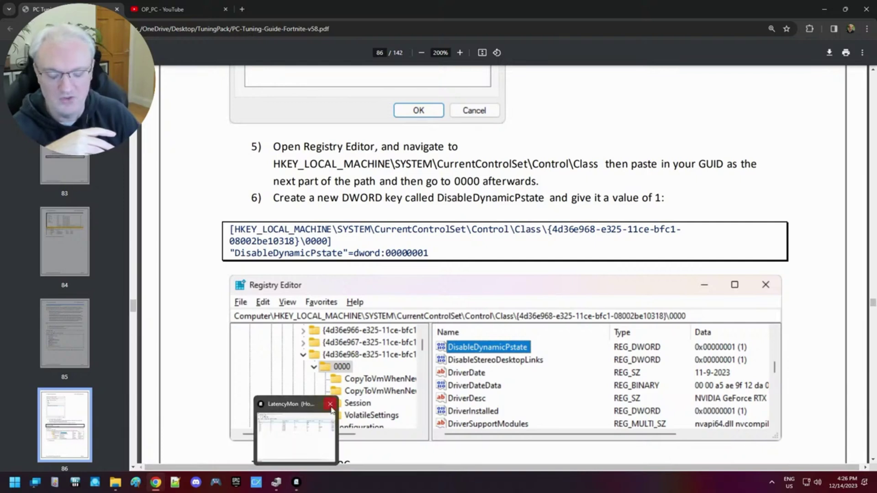
{"action": "left_click", "coordinate": [329, 404]}
{"action": "left_click", "coordinate": [771, 482]}
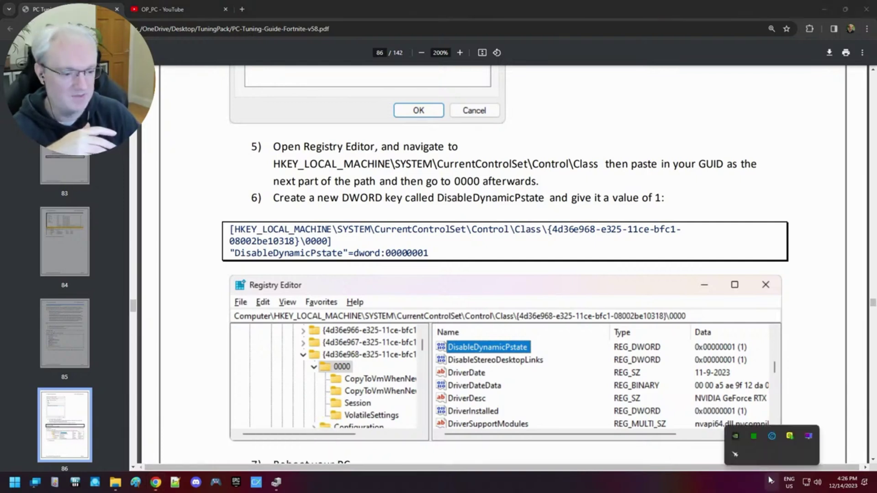
{"action": "left_click", "coordinate": [736, 454]}
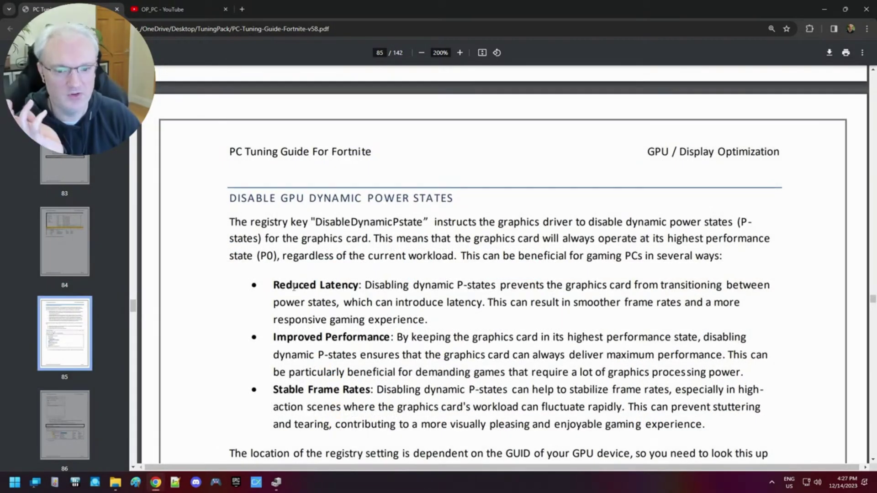
Step: Scroll the tuning guide down to page 90's OC Scanner overclocking option
{"action": "left_click_drag", "start_coordinate": [271, 286], "coordinate": [363, 287]}
{"action": "scroll", "coordinate": [408, 317], "scroll_direction": "down", "scroll_amount": 4}
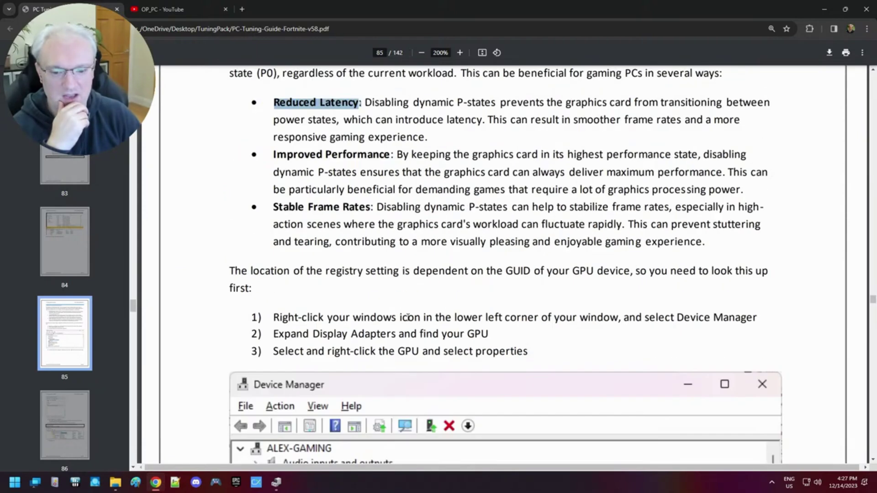
{"action": "scroll", "coordinate": [408, 317], "scroll_direction": "down", "scroll_amount": 20}
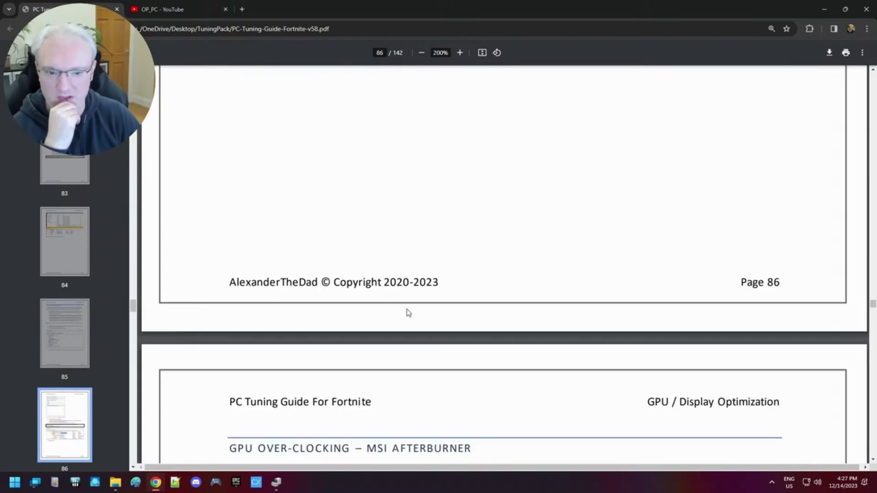
{"action": "scroll", "coordinate": [409, 312], "scroll_direction": "down", "scroll_amount": 20}
{"action": "scroll", "coordinate": [408, 310], "scroll_direction": "down", "scroll_amount": 20}
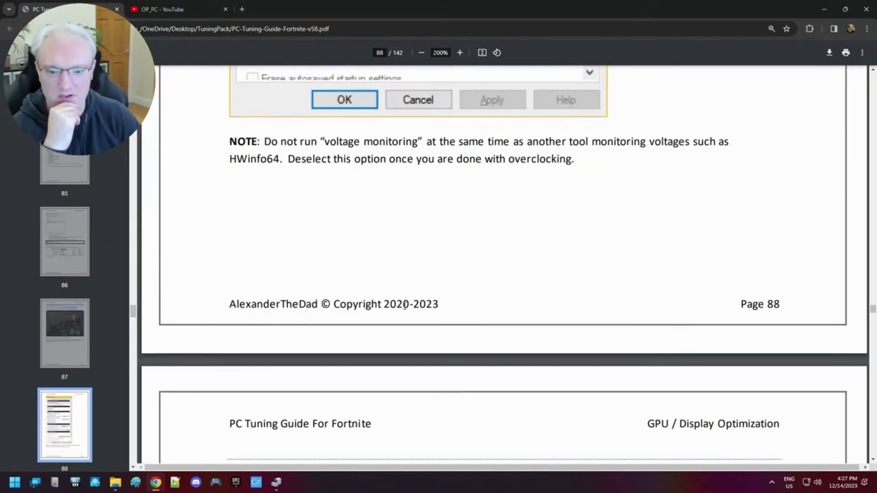
{"action": "scroll", "coordinate": [405, 308], "scroll_direction": "down", "scroll_amount": 6}
{"action": "scroll", "coordinate": [407, 303], "scroll_direction": "down", "scroll_amount": 20}
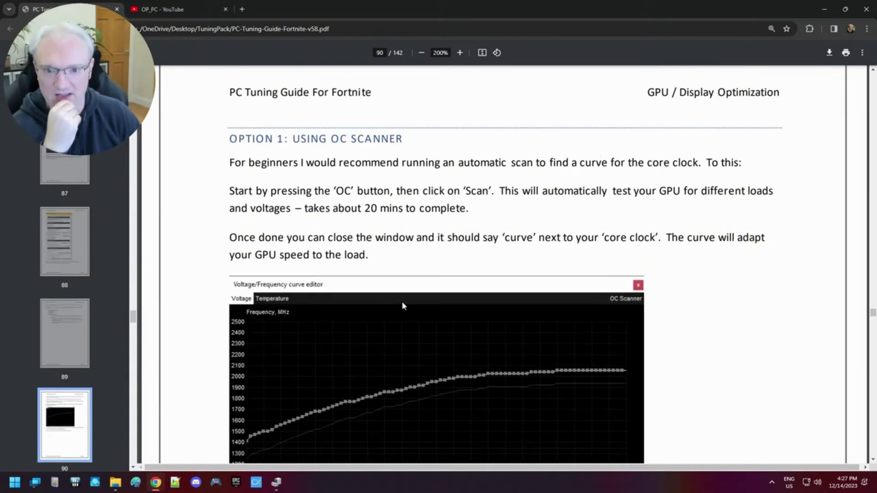
{"action": "scroll", "coordinate": [401, 301], "scroll_direction": "down", "scroll_amount": 7}
{"action": "scroll", "coordinate": [403, 296], "scroll_direction": "down", "scroll_amount": 8}
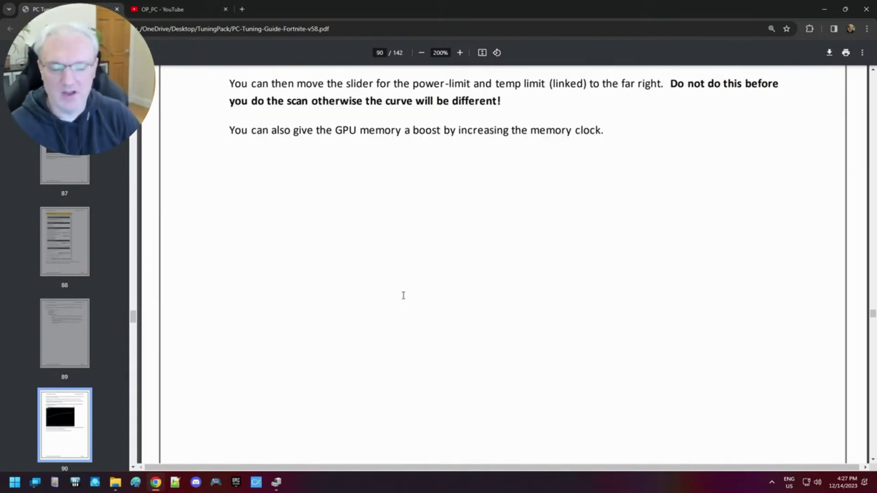
Step: Close the guide, launch CapFrameX, and show the RTSS 240 Game capture's FPS graph
{"action": "left_click", "coordinate": [865, 10]}
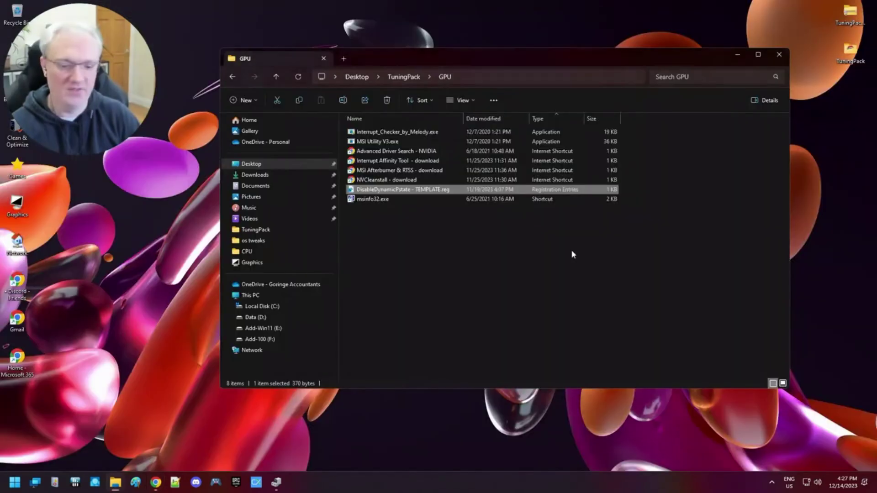
{"action": "left_click", "coordinate": [251, 481]}
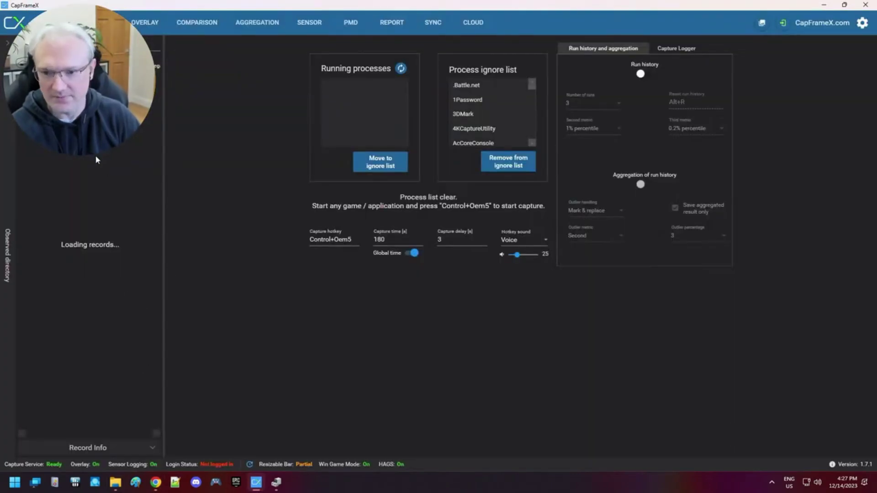
{"action": "left_click_drag", "start_coordinate": [156, 137], "coordinate": [166, 422]}
{"action": "left_click", "coordinate": [91, 409]}
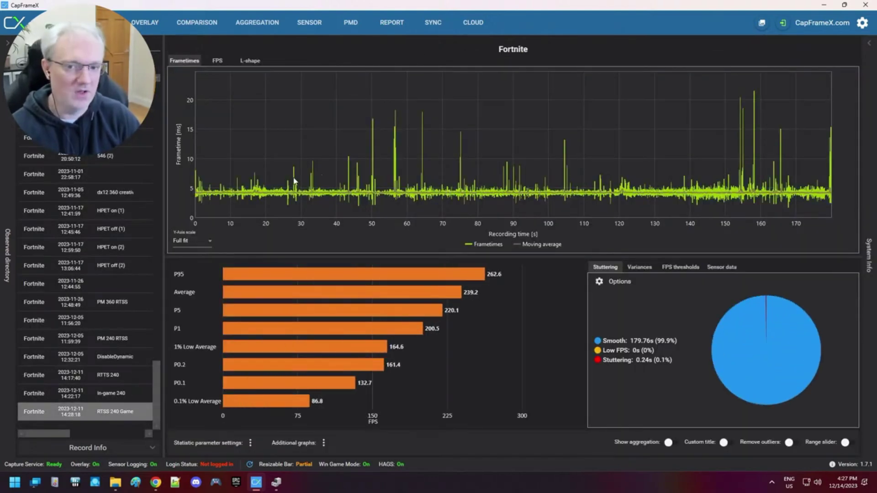
{"action": "left_click", "coordinate": [223, 61]}
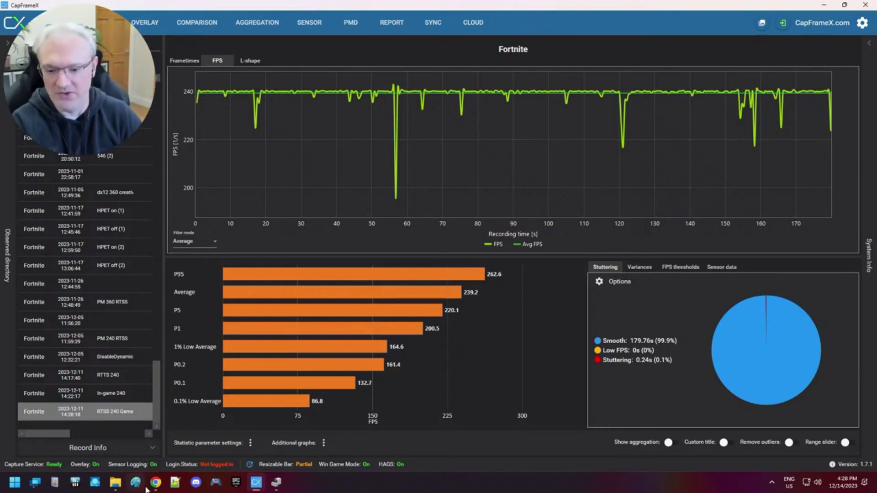
Step: Bring Chrome's tuning guide back and settle on page 90's 'Option 1: Using OC Scanner' section
{"action": "mouse_move", "coordinate": [156, 483]}
{"action": "left_click", "coordinate": [161, 459]}
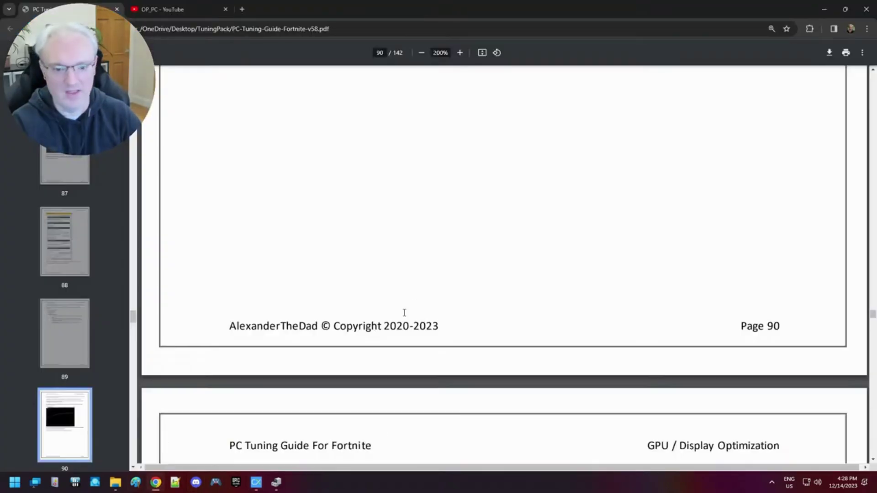
{"action": "scroll", "coordinate": [407, 286], "scroll_direction": "up", "scroll_amount": 10}
{"action": "scroll", "coordinate": [406, 287], "scroll_direction": "down", "scroll_amount": 15}
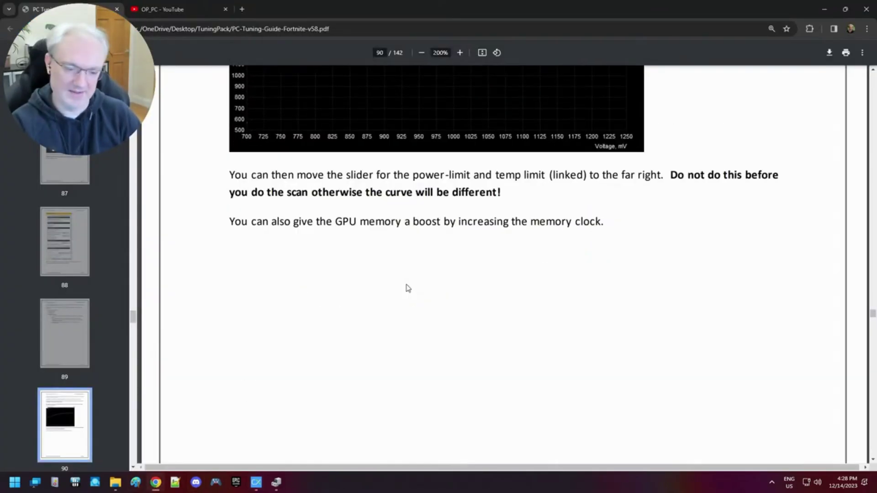
{"action": "scroll", "coordinate": [405, 288], "scroll_direction": "down", "scroll_amount": 10}
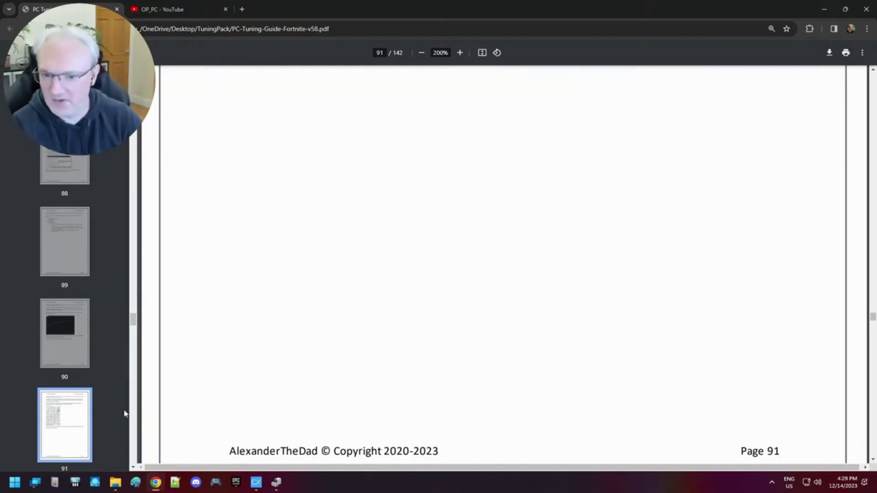
{"action": "scroll", "coordinate": [393, 301], "scroll_direction": "up", "scroll_amount": 10}
{"action": "scroll", "coordinate": [392, 303], "scroll_direction": "up", "scroll_amount": 15}
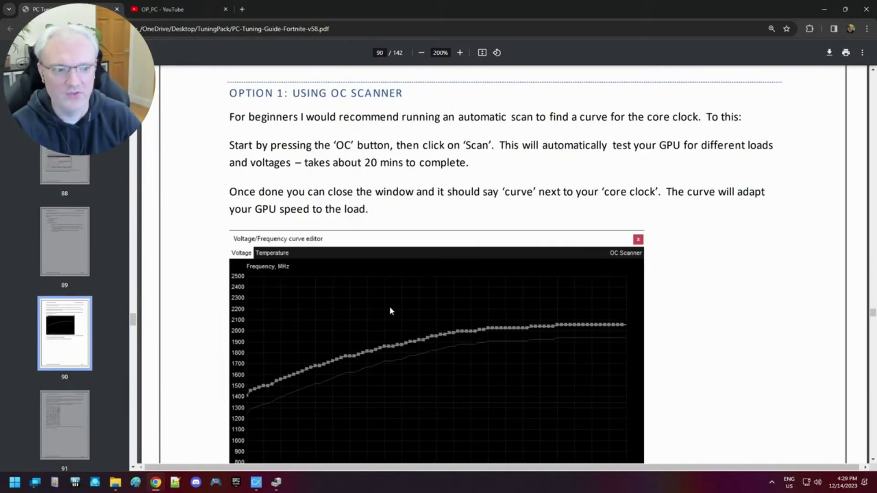
{"action": "scroll", "coordinate": [391, 311], "scroll_direction": "down", "scroll_amount": 3}
{"action": "scroll", "coordinate": [391, 311], "scroll_direction": "up", "scroll_amount": 4}
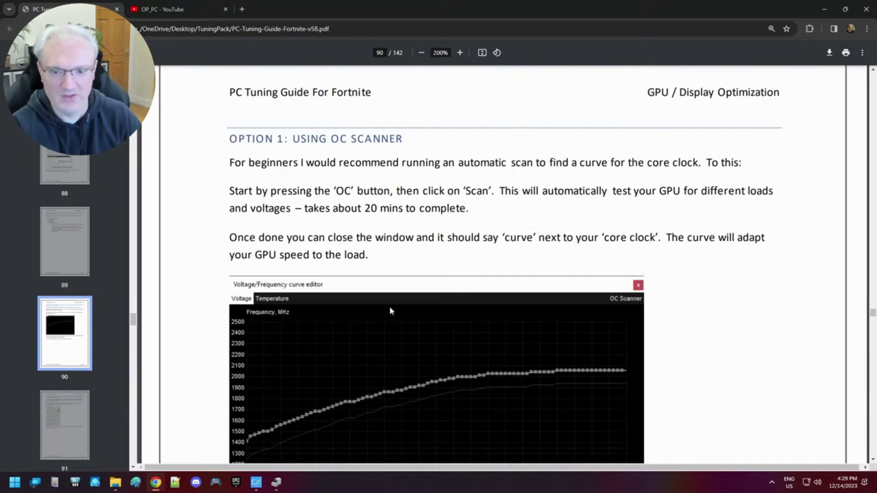